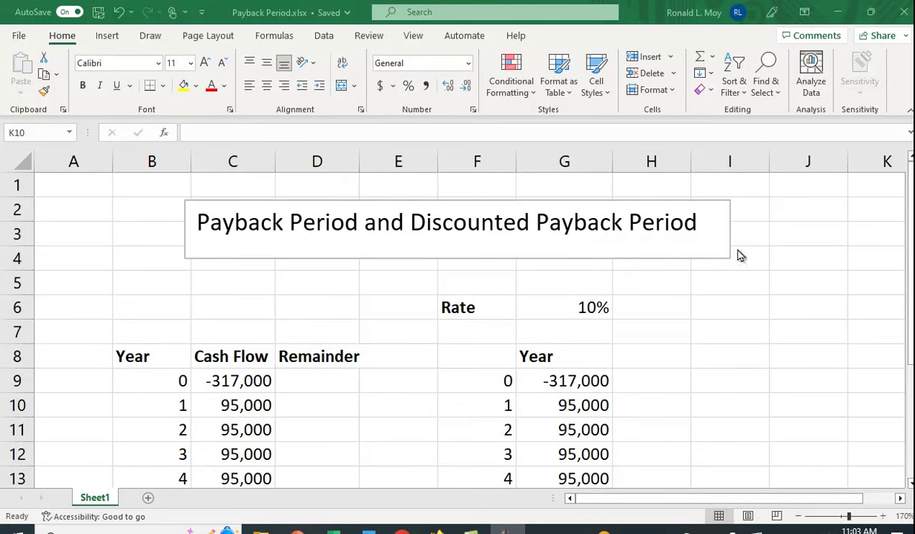
# Start the Remainder column with =C9 in D9, giving -317,000 for year 0
pyautogui.scroll(-1, 546, 298)
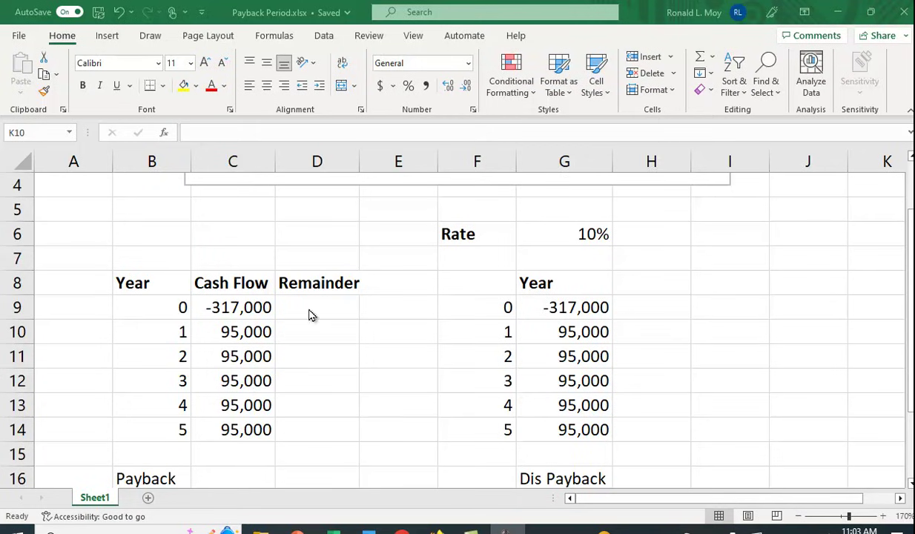
pyautogui.click(231, 301)
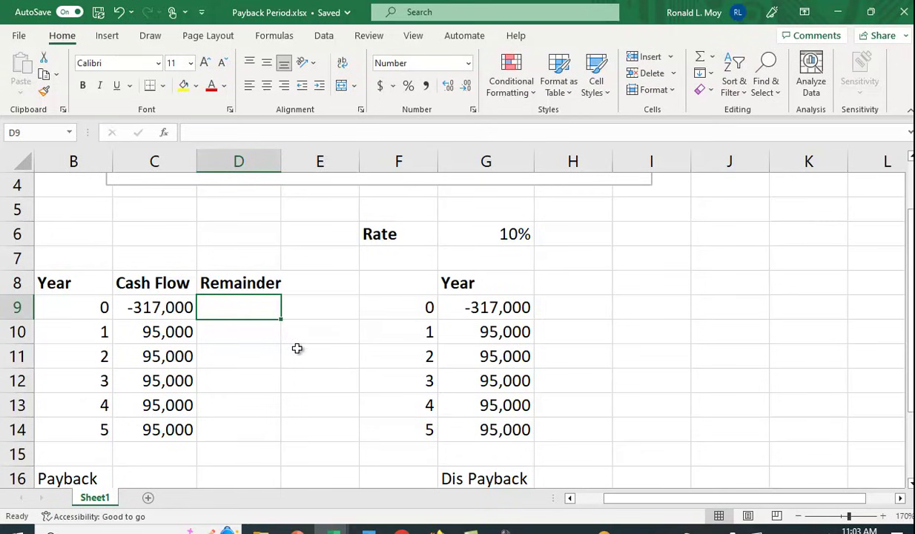
pyautogui.write('=')
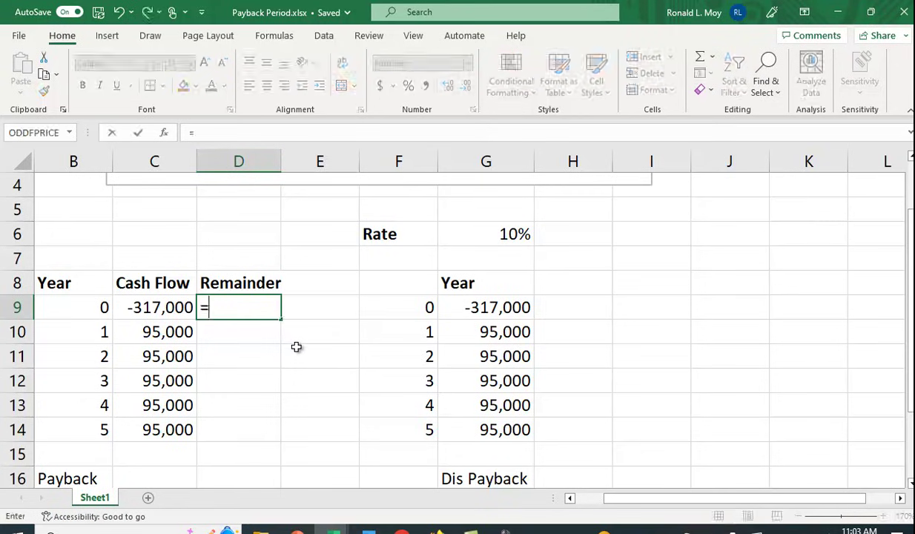
pyautogui.click(170, 307)
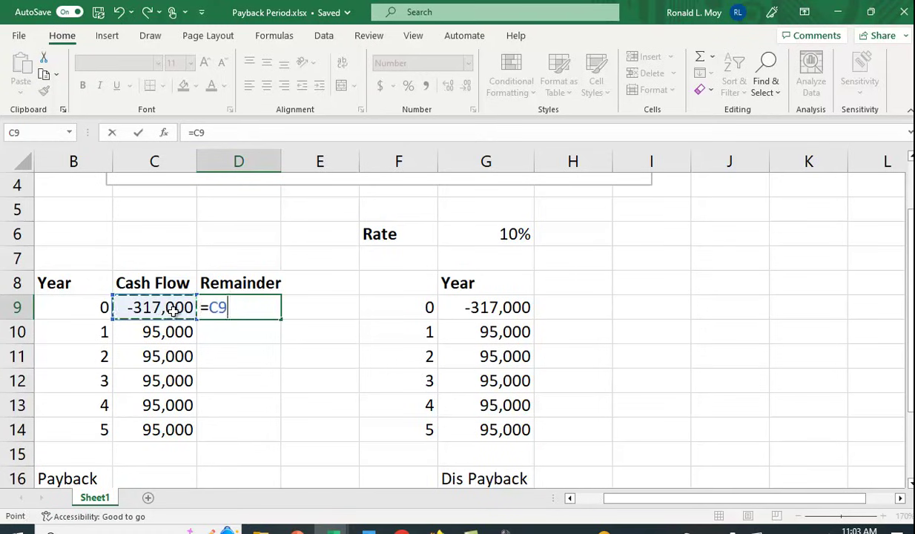
pyautogui.press('Return')
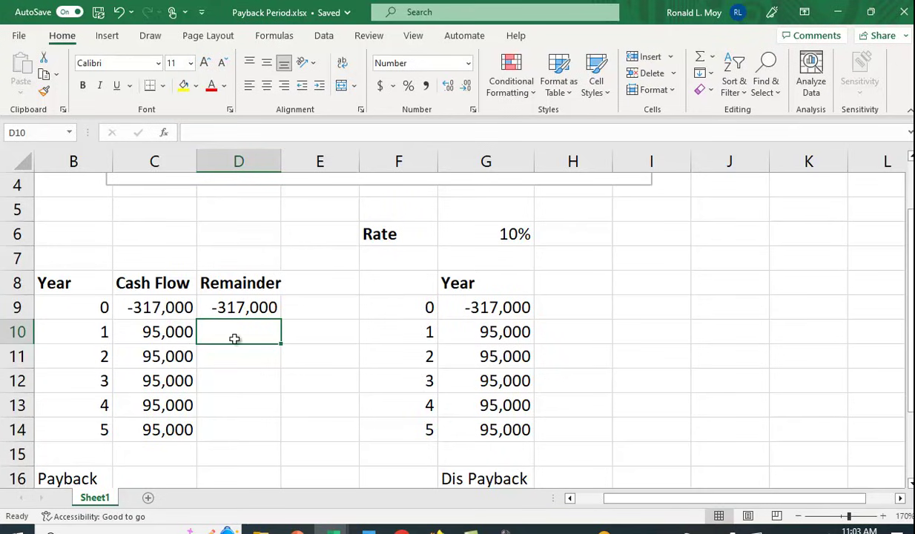
# Enter the running-total formula =C10+D9 in D10 for year 1
pyautogui.write('=')
pyautogui.scroll(1, 235, 345)
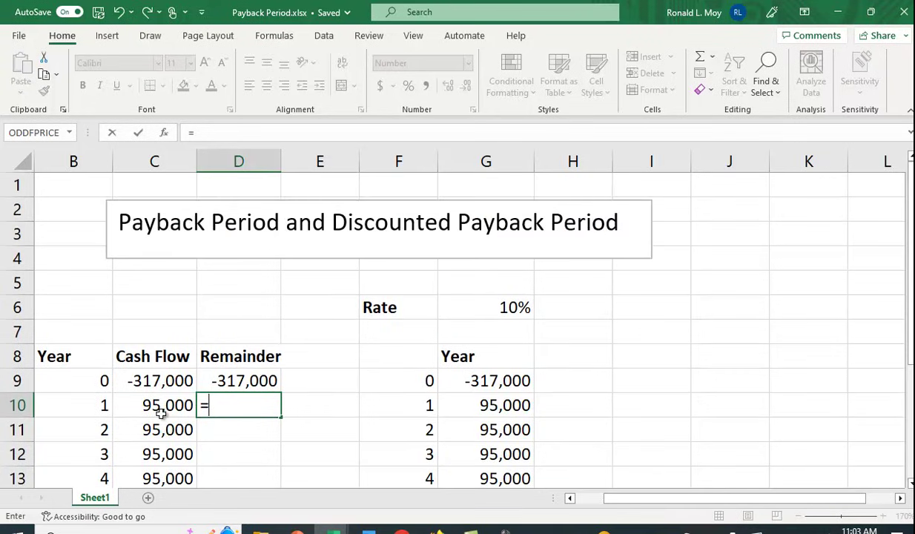
pyautogui.click(159, 405)
pyautogui.write('+')
pyautogui.click(249, 381)
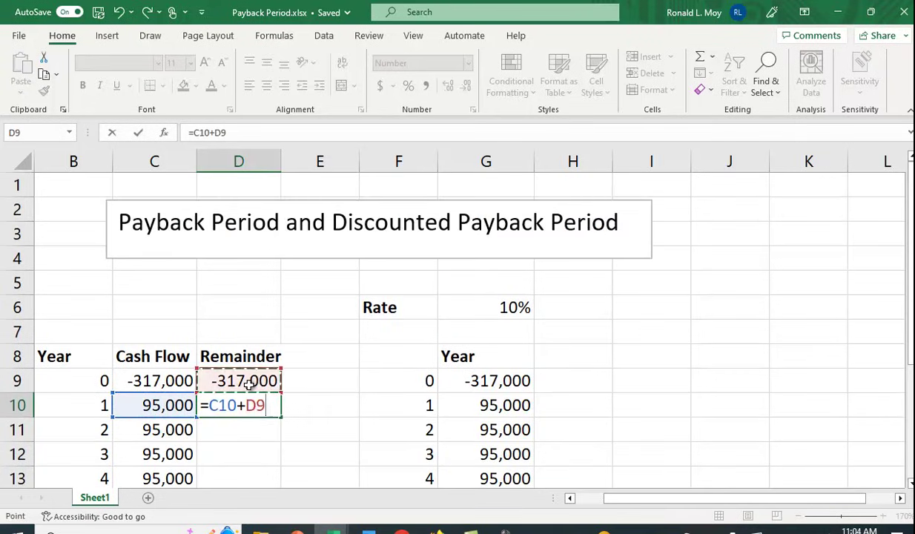
pyautogui.press('Return')
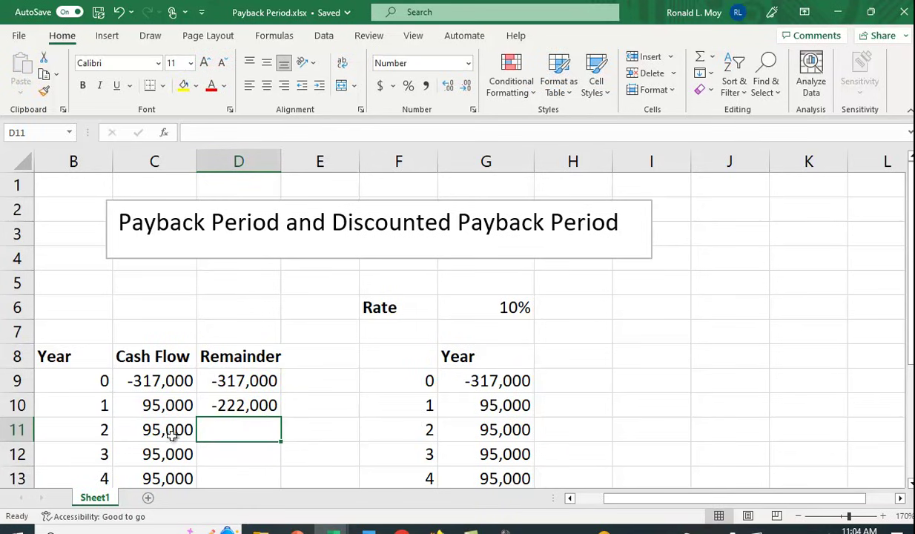
# Copy the D10 running total down to D14, ending at 158,000 in year 5
pyautogui.scroll(-1, 282, 418)
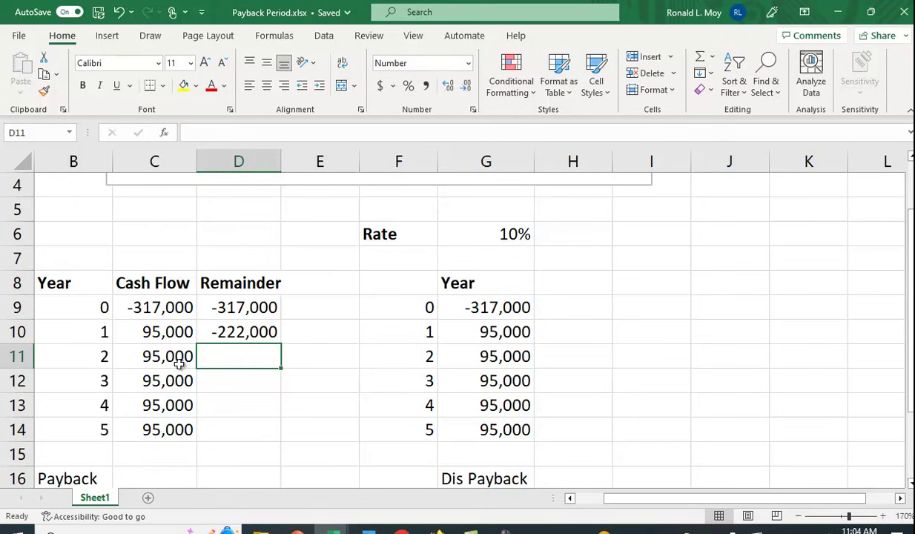
pyautogui.click(234, 334)
pyautogui.moveTo(280, 346); pyautogui.dragTo(285, 437)
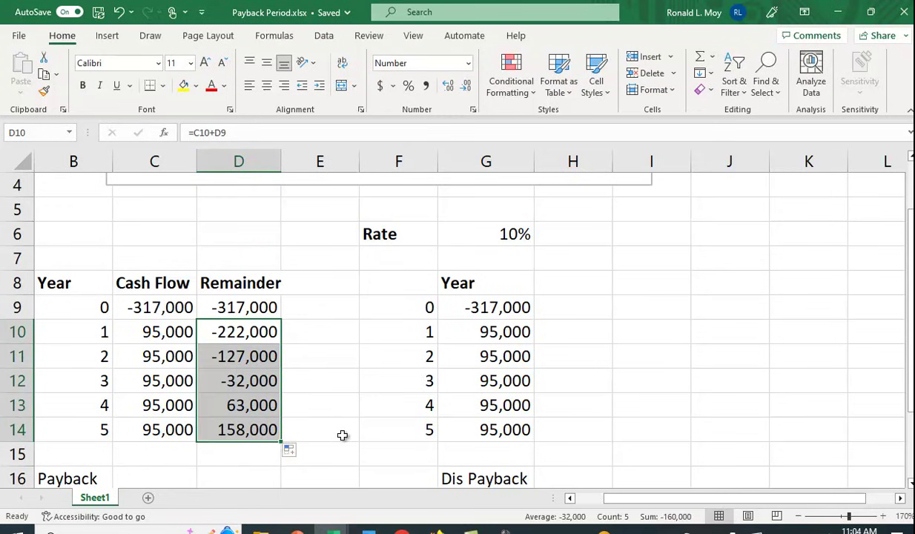
pyautogui.click(341, 436)
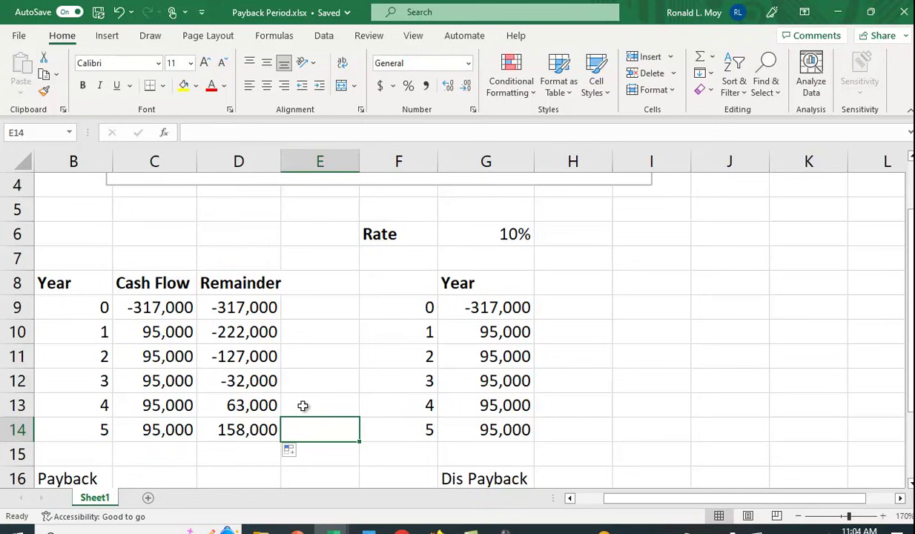
# Enter =3+-D12/C13 in C16 beside Payback, giving 3.34 years
pyautogui.scroll(-1, 304, 363)
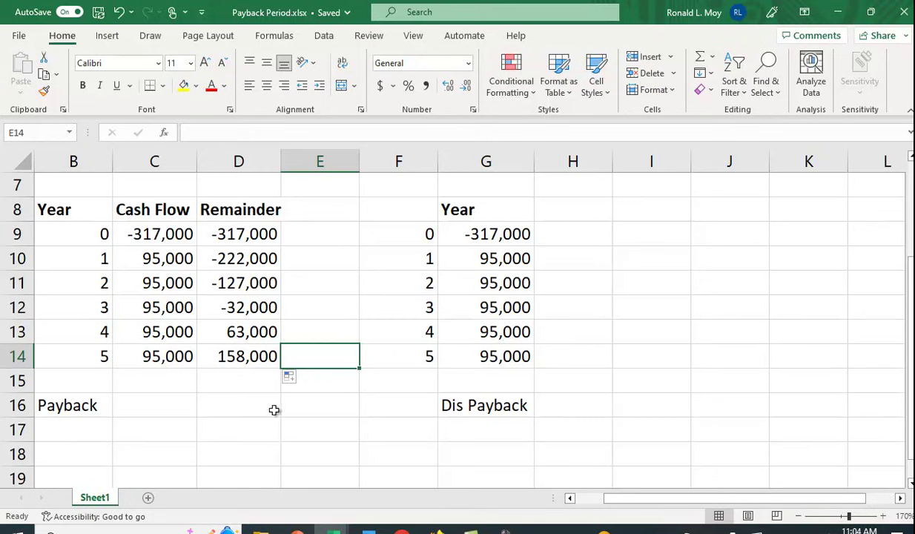
pyautogui.click(166, 410)
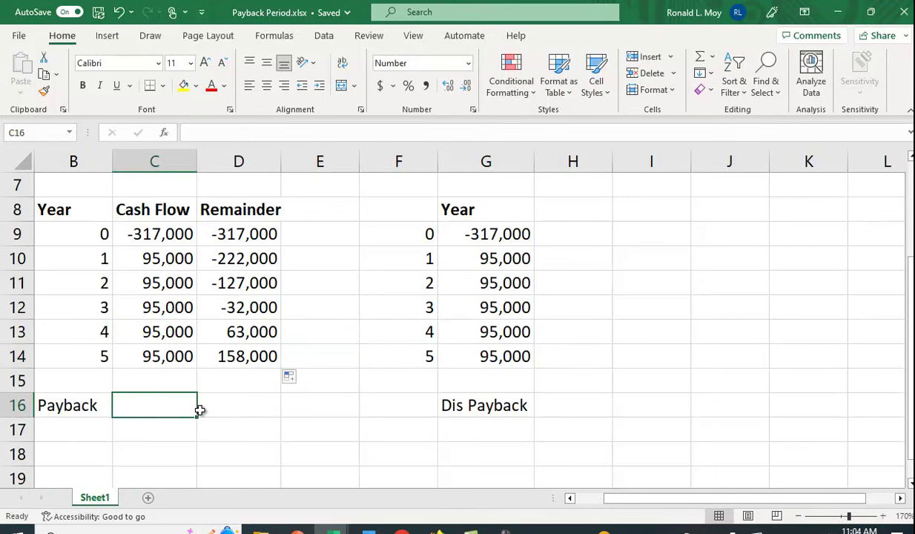
pyautogui.write('=3+-')
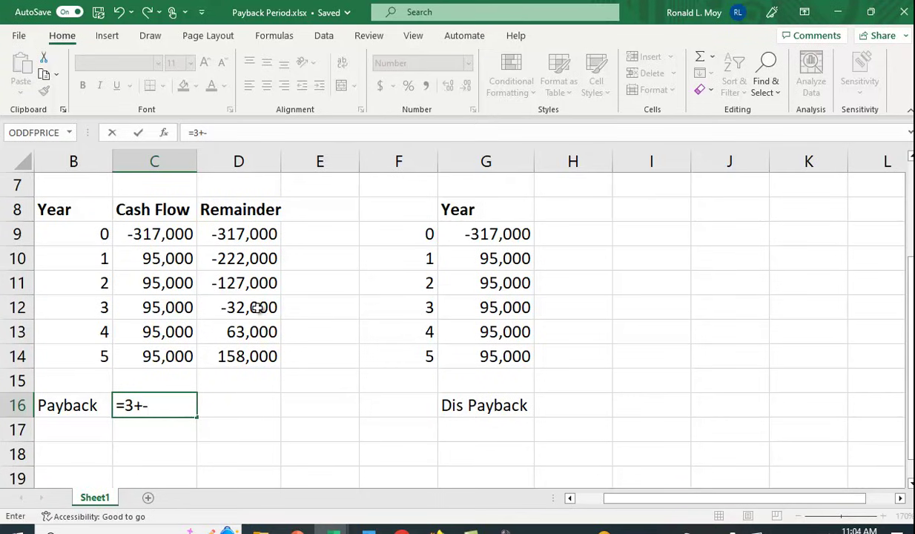
pyautogui.click(256, 307)
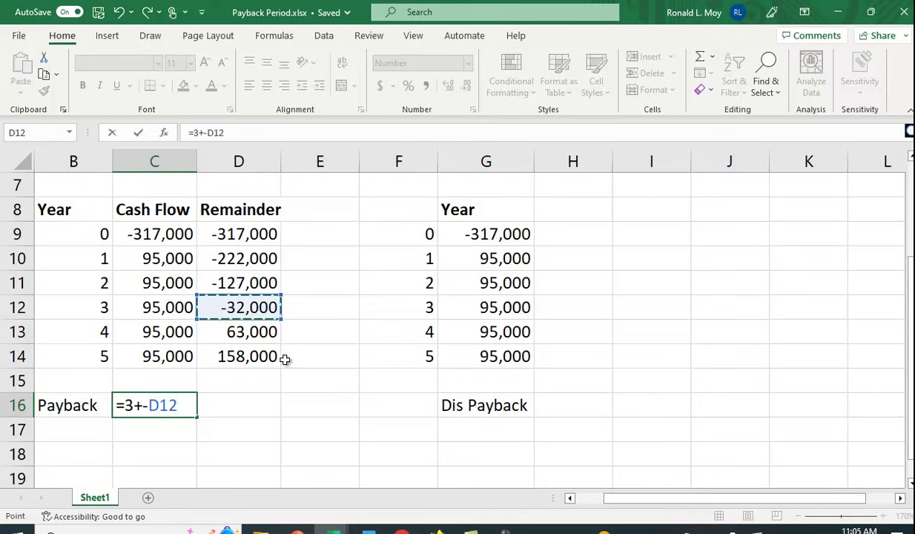
pyautogui.write('/')
pyautogui.click(172, 331)
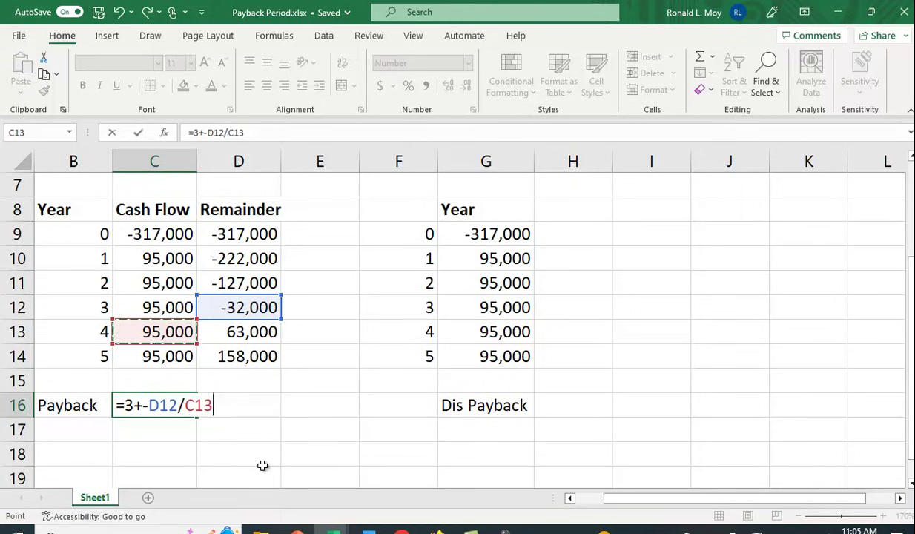
pyautogui.press('Return')
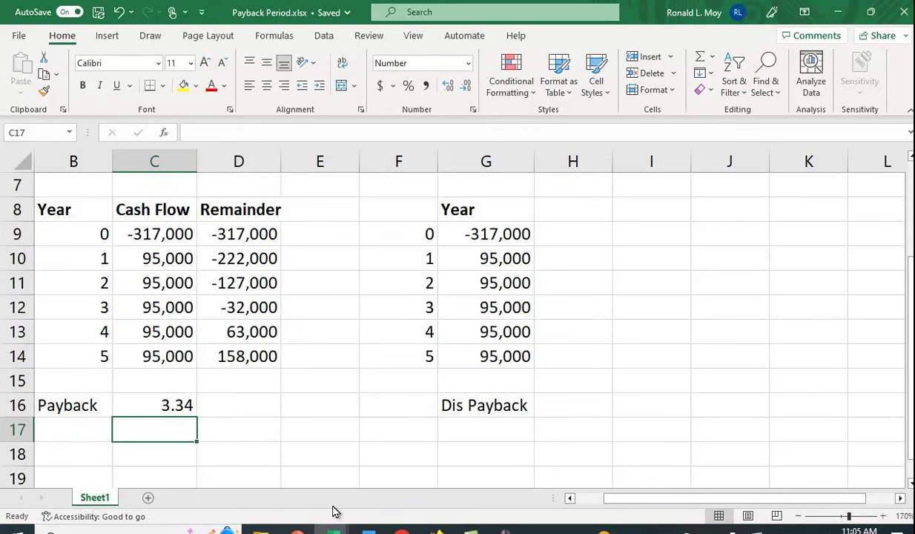
# In C17 enter =-C9/C10, dividing the 317,000 outlay by the 95,000 cash flow to confirm 3.34
pyautogui.write('=')
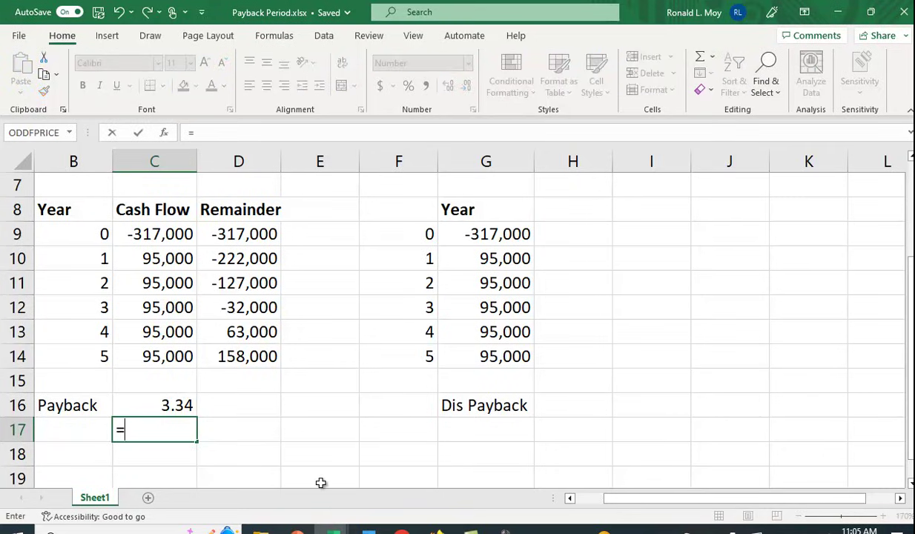
pyautogui.write('-')
pyautogui.click(143, 237)
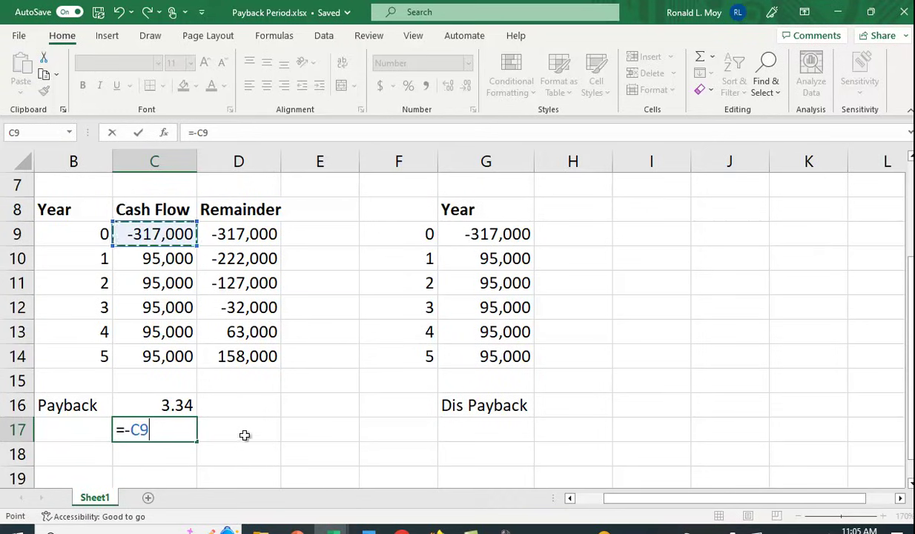
pyautogui.write('/')
pyautogui.scroll(2, 230, 415)
pyautogui.click(182, 407)
pyautogui.scroll(-2, 270, 465)
pyautogui.press('Return')
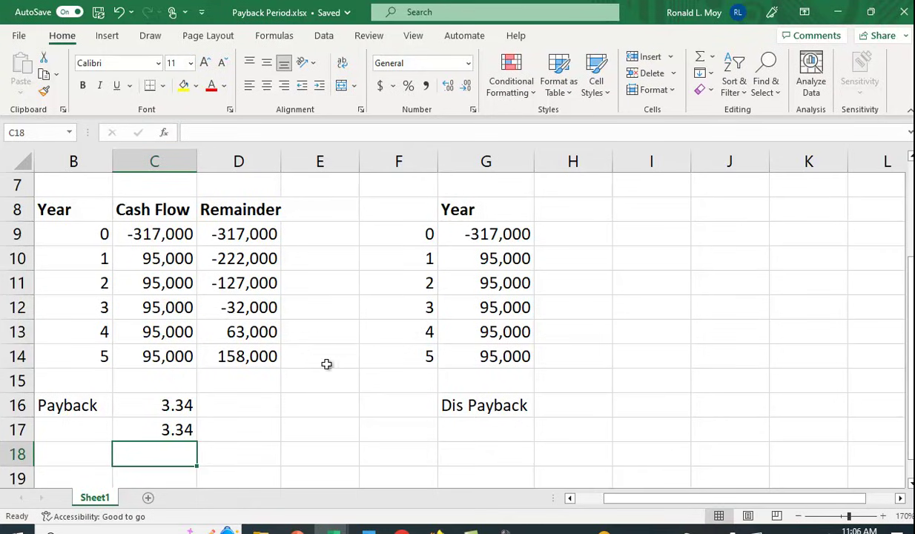
# Move the Year header to F8 and add Cash Flow and PV CFs headers in G8 and H8
pyautogui.click(466, 210)
pyautogui.rightClick(480, 213)
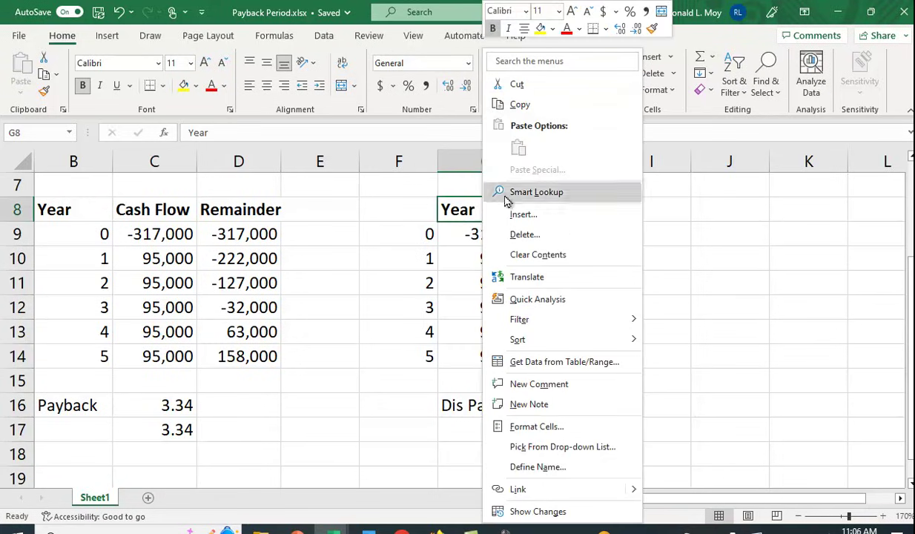
pyautogui.click(493, 85)
pyautogui.click(389, 207)
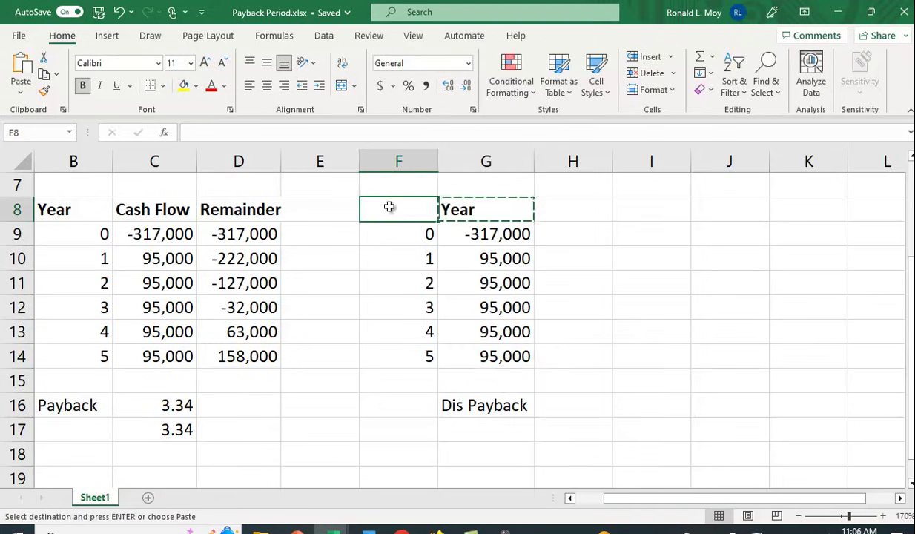
pyautogui.rightClick(389, 208)
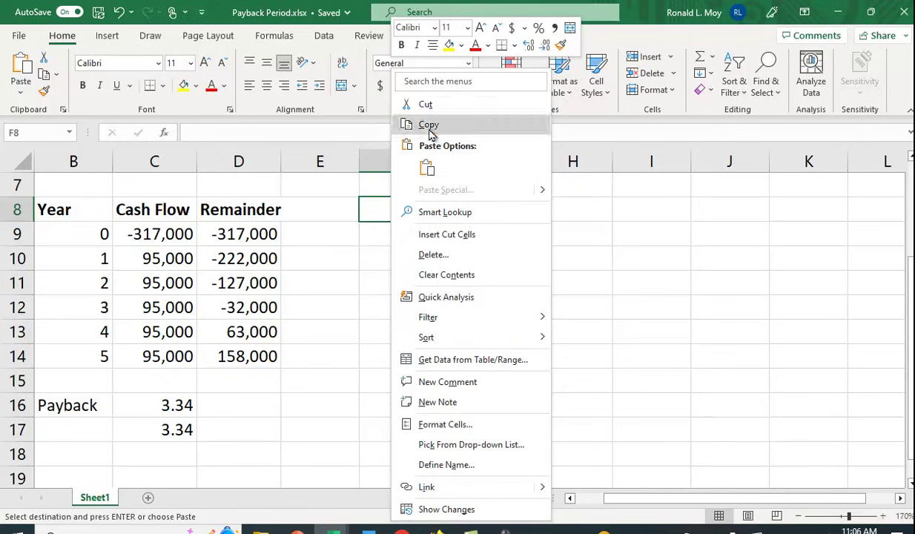
pyautogui.click(426, 168)
pyautogui.click(484, 211)
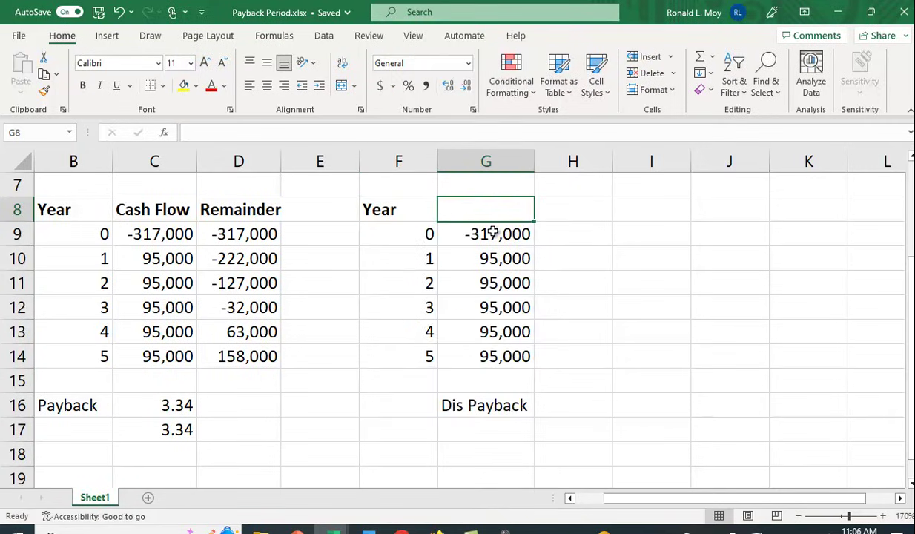
pyautogui.write('C')
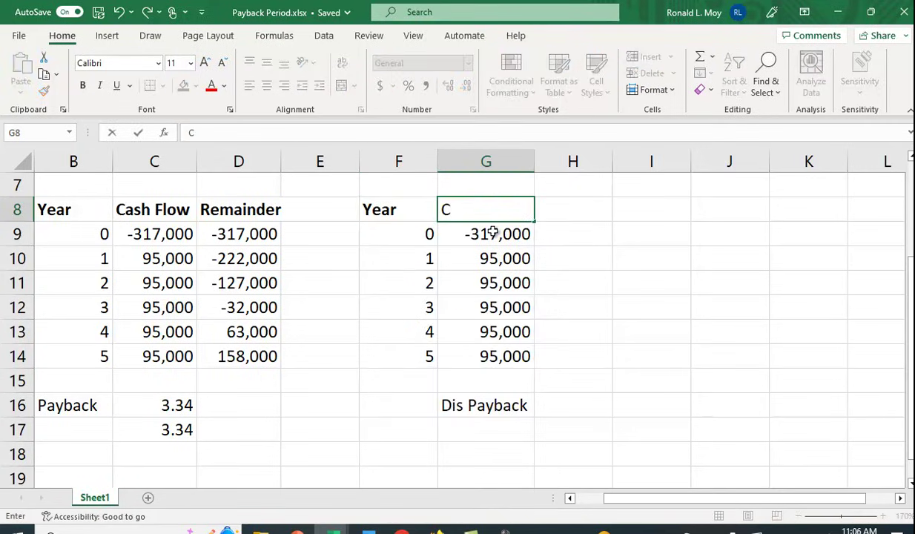
pyautogui.write('ash Flow')
pyautogui.press('Return')
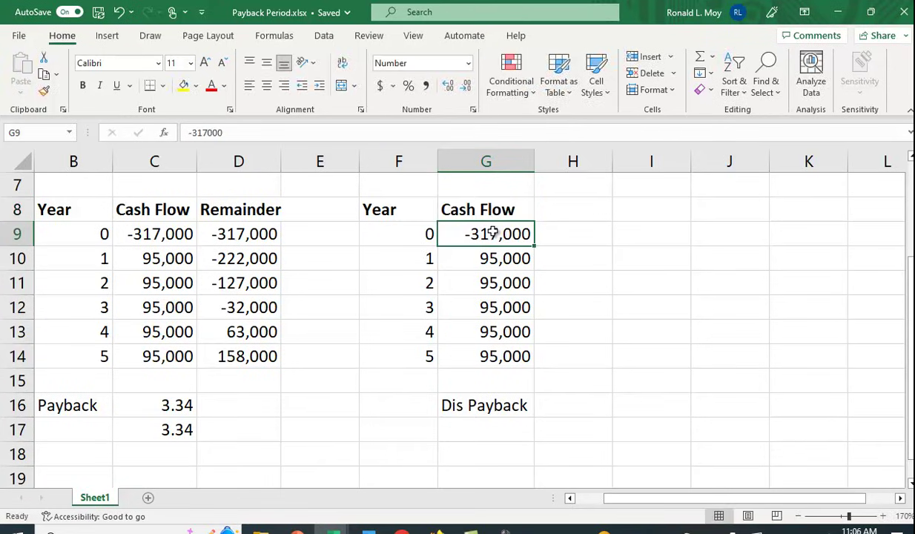
pyautogui.click(565, 208)
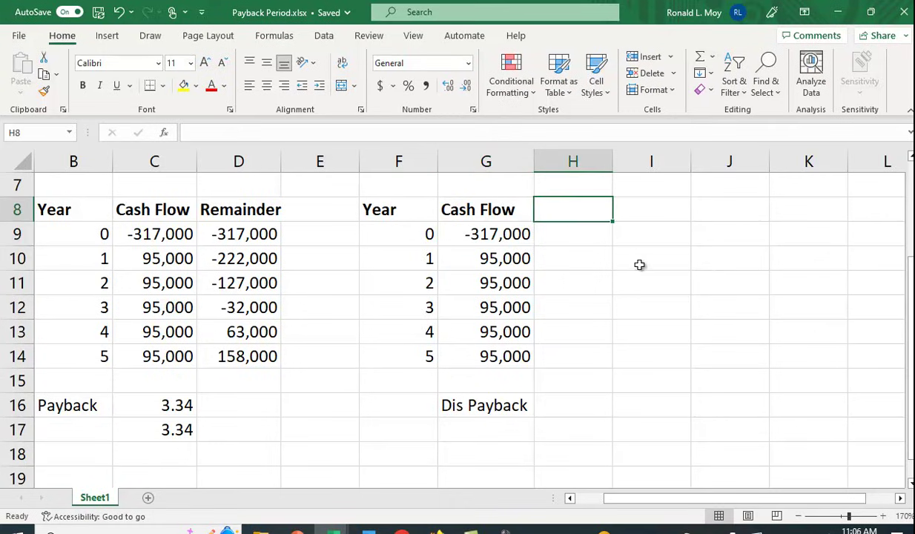
pyautogui.write('PV CFs')
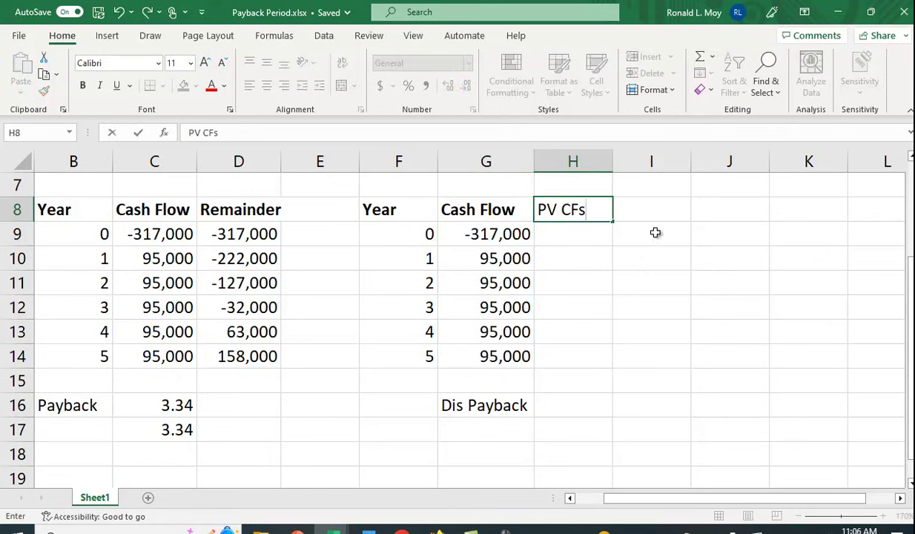
pyautogui.click(568, 237)
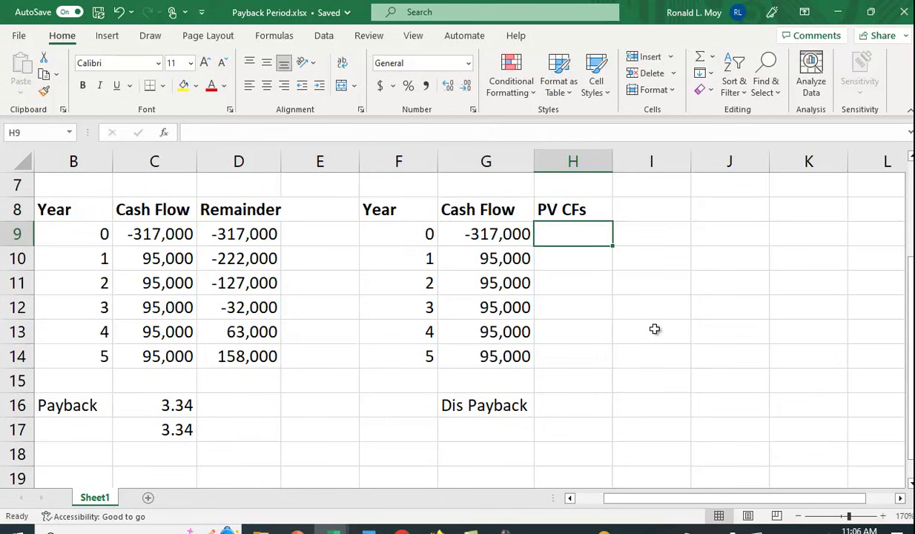
# Enter =PV($G$6,F9,0,-G9) in H9 to discount the year-0 cash flow at 10%
pyautogui.write('=')
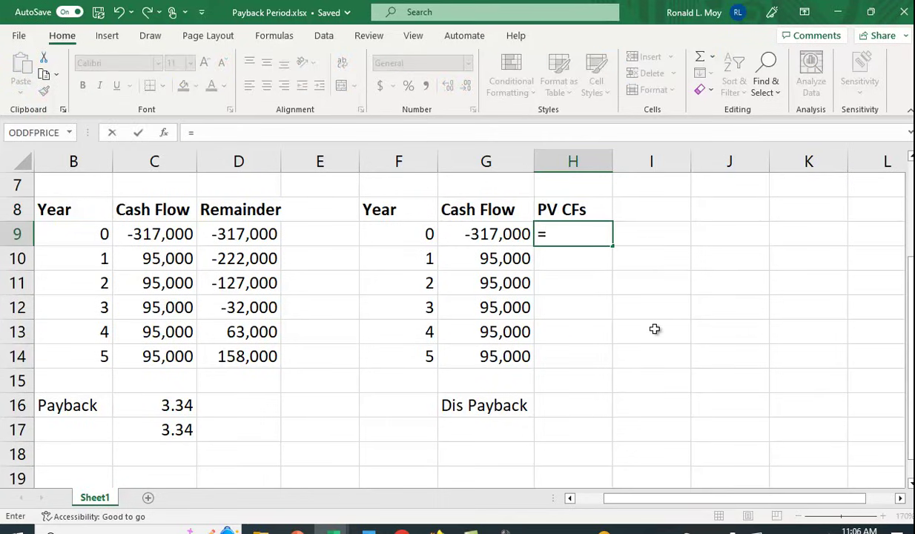
pyautogui.write('pv')
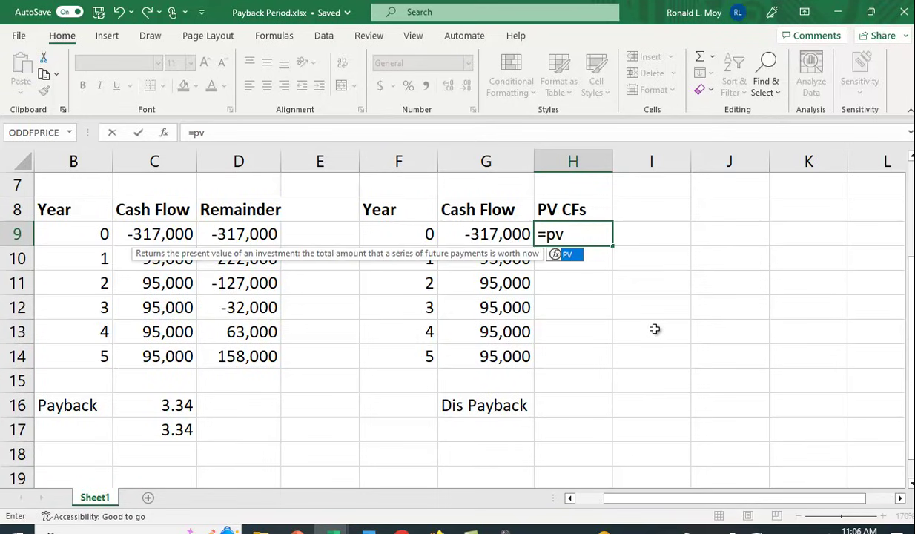
pyautogui.write('(')
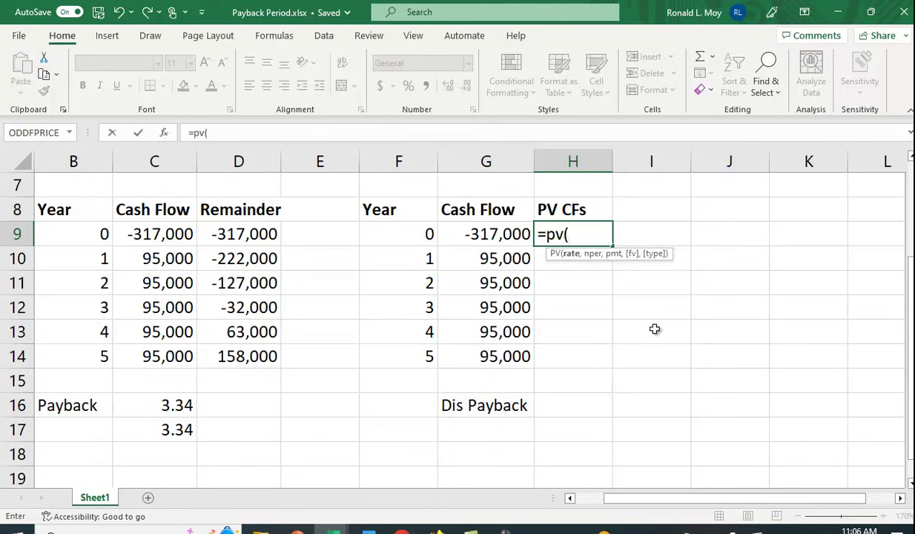
pyautogui.scroll(1, 630, 315)
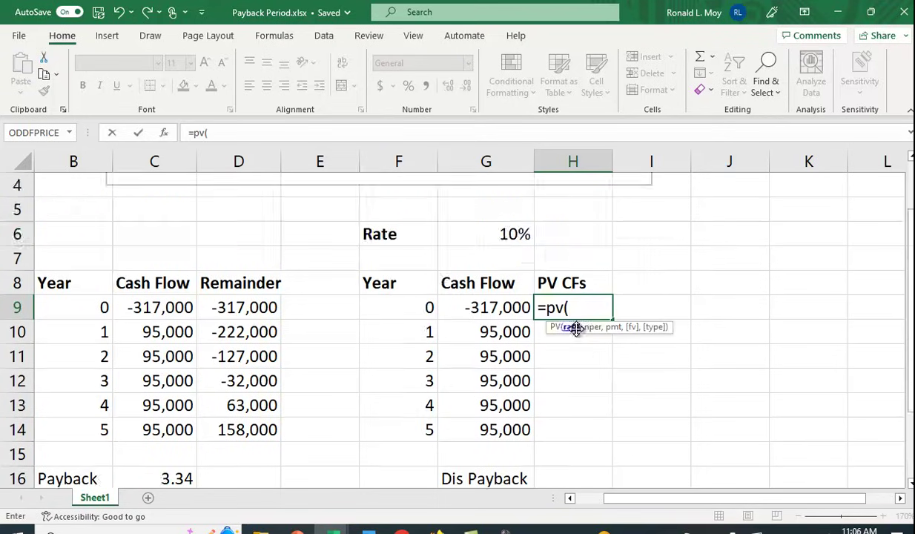
pyautogui.click(504, 236)
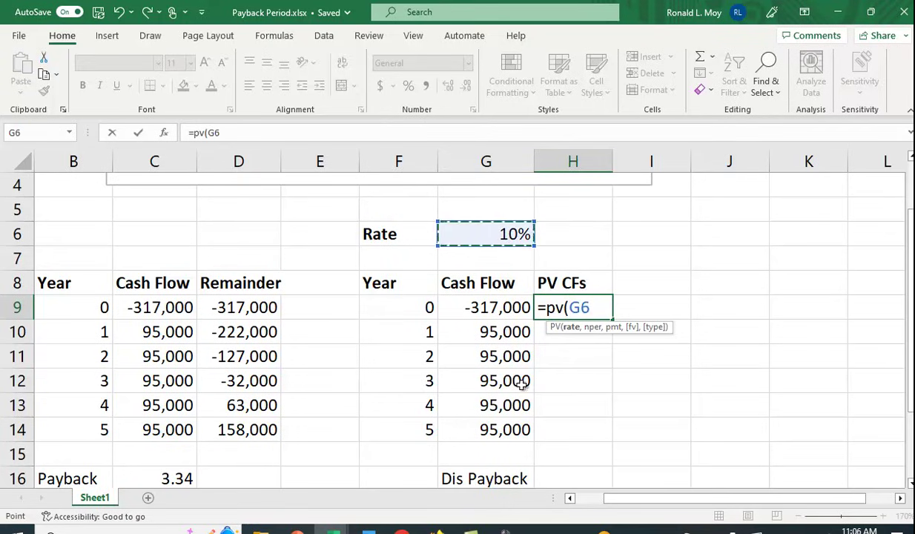
pyautogui.press('F4')
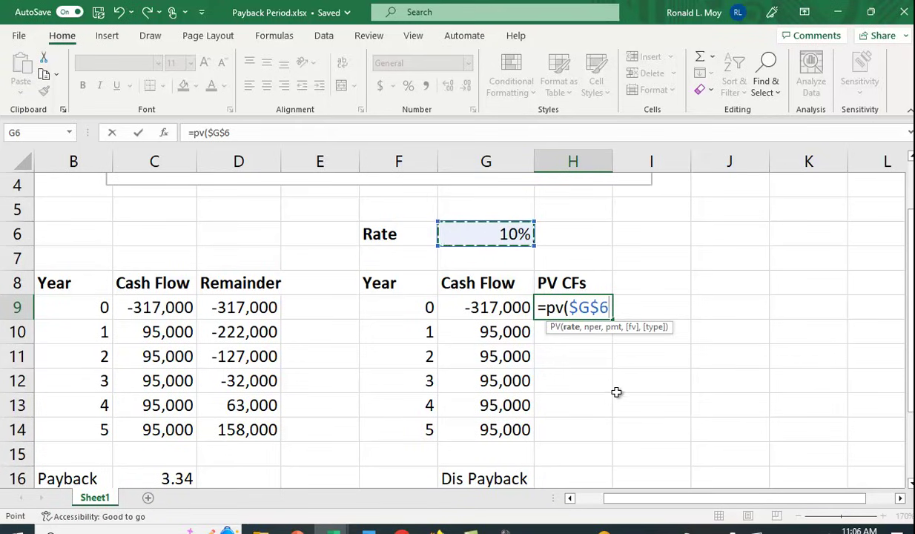
pyautogui.write(',')
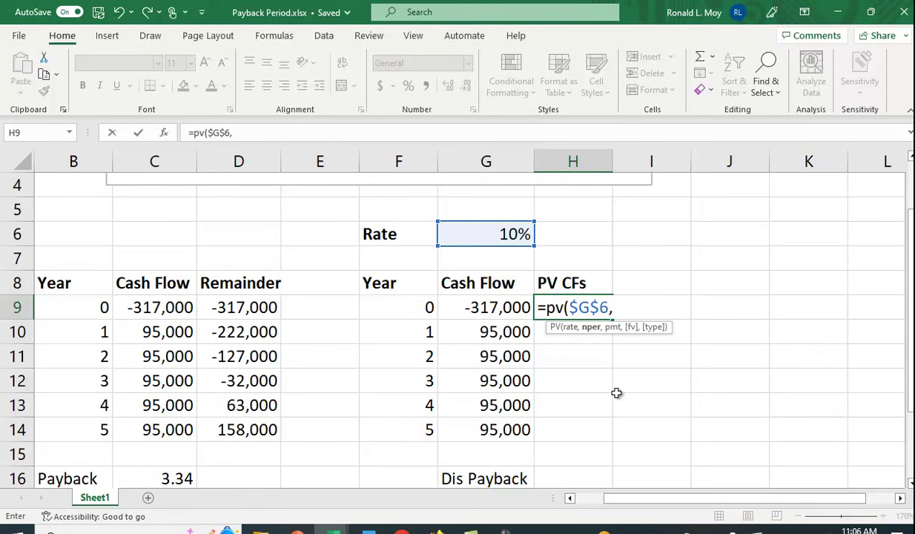
pyautogui.scroll(1, 616, 392)
pyautogui.click(427, 380)
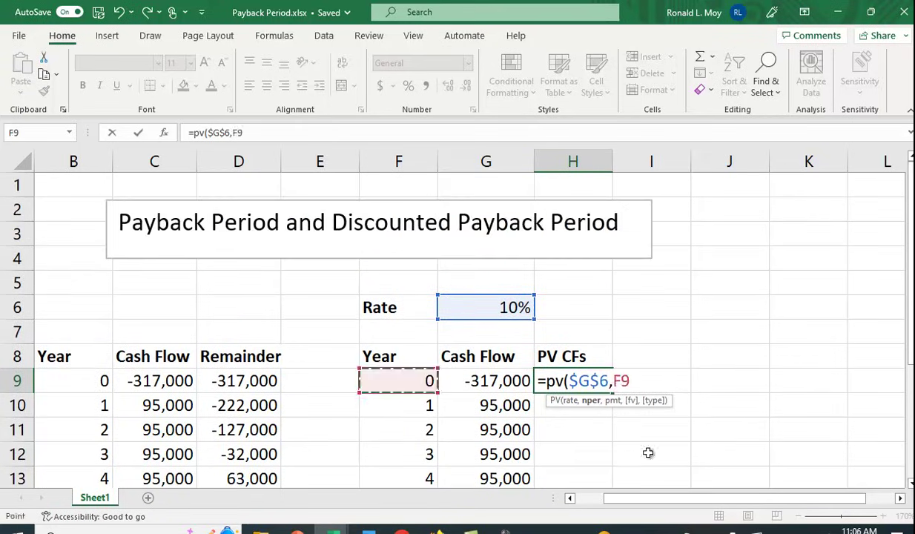
pyautogui.write(',0,-')
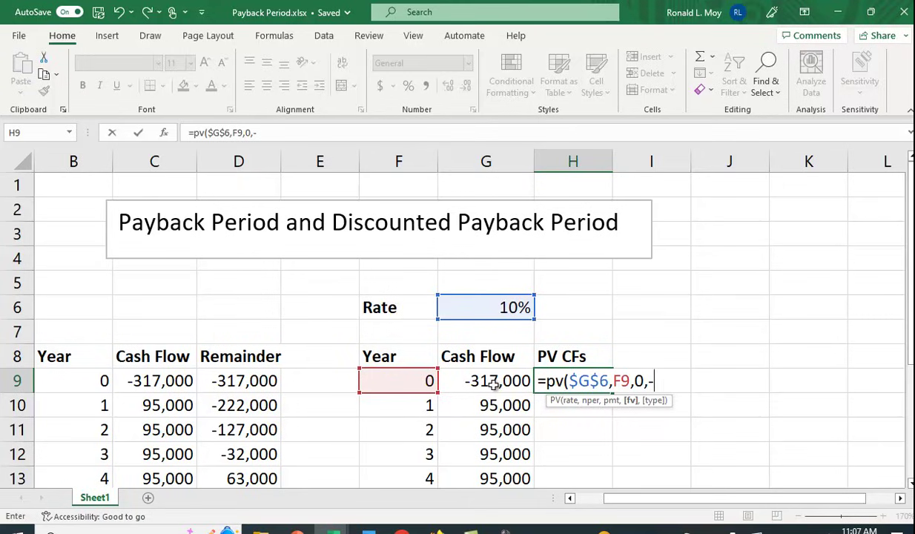
pyautogui.click(494, 384)
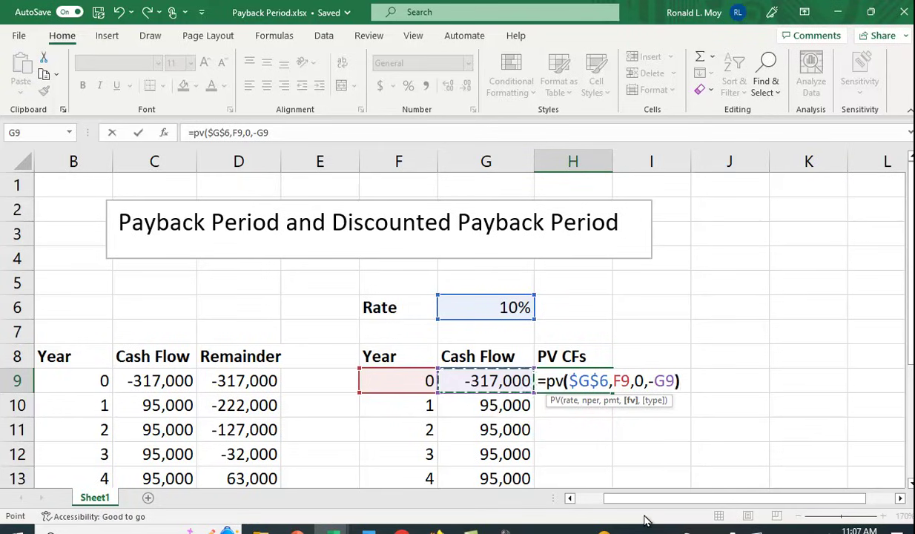
pyautogui.press('Return')
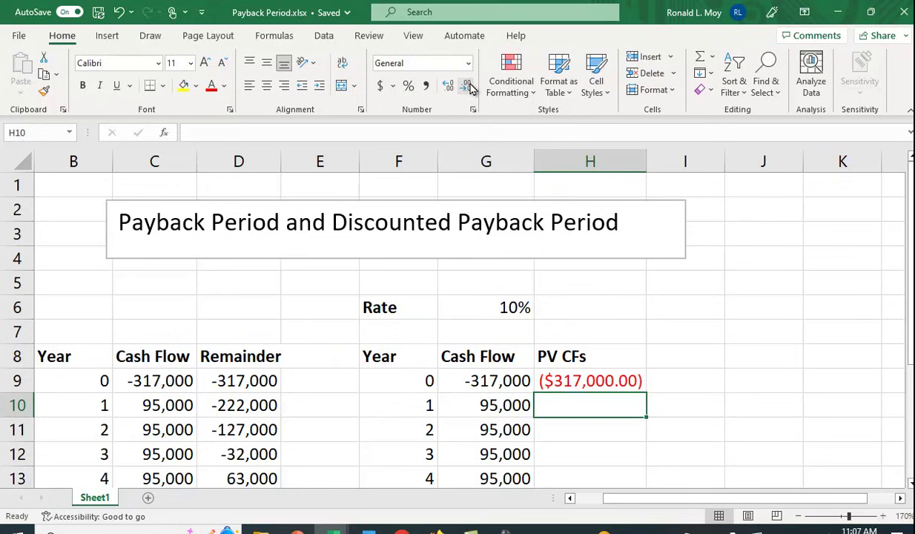
# Remove the decimals from H9 and fill the PV formula down to H14
pyautogui.click(614, 381)
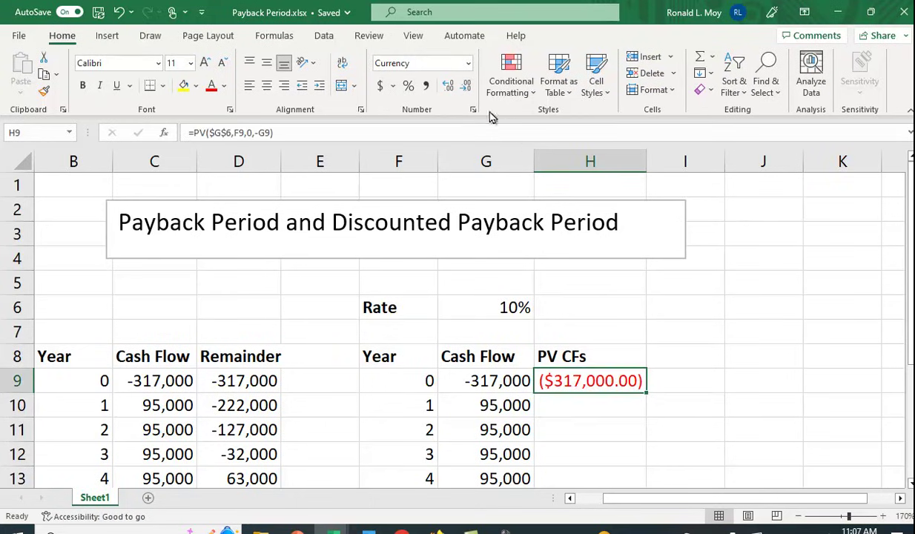
pyautogui.click(464, 87)
pyautogui.click(463, 87)
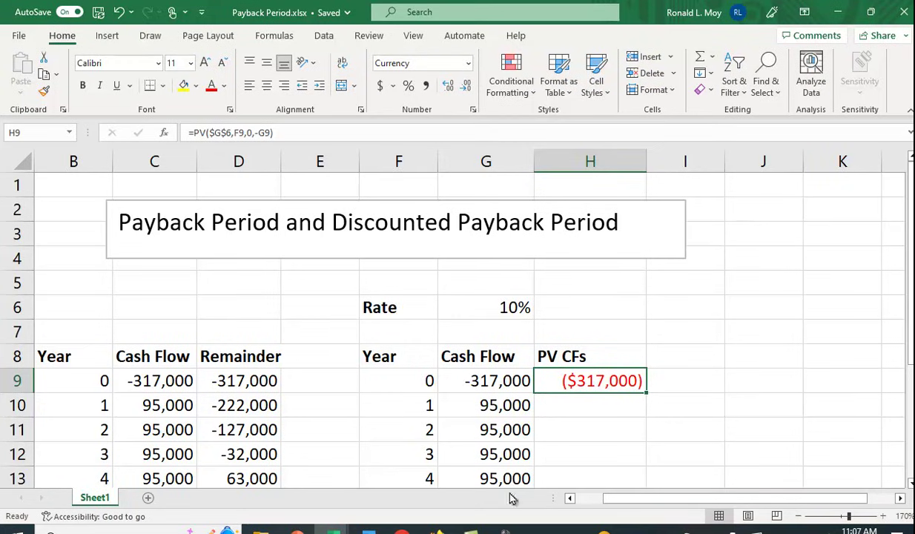
pyautogui.moveTo(646, 395); pyautogui.dragTo(633, 435)
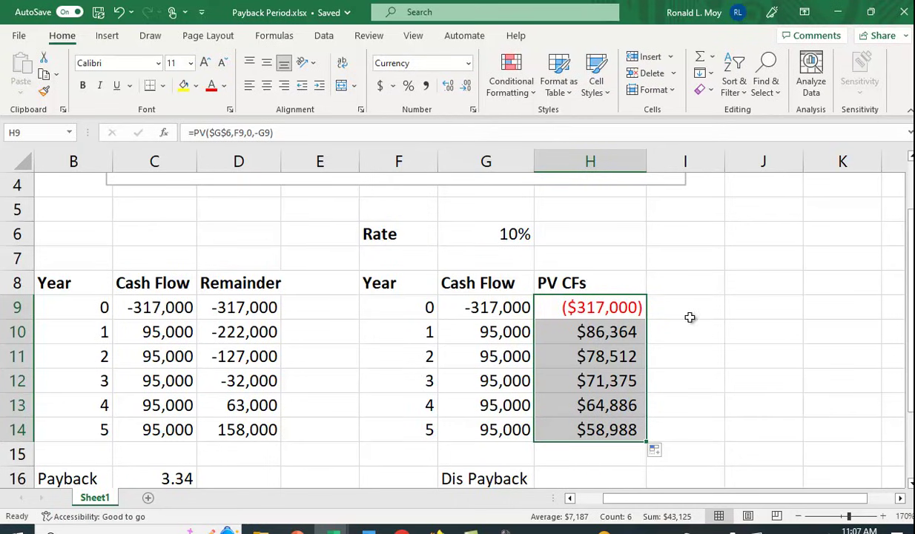
# Copy the Remainder header from D8 into I8 and autofit column I
pyautogui.click(683, 288)
pyautogui.click(270, 282)
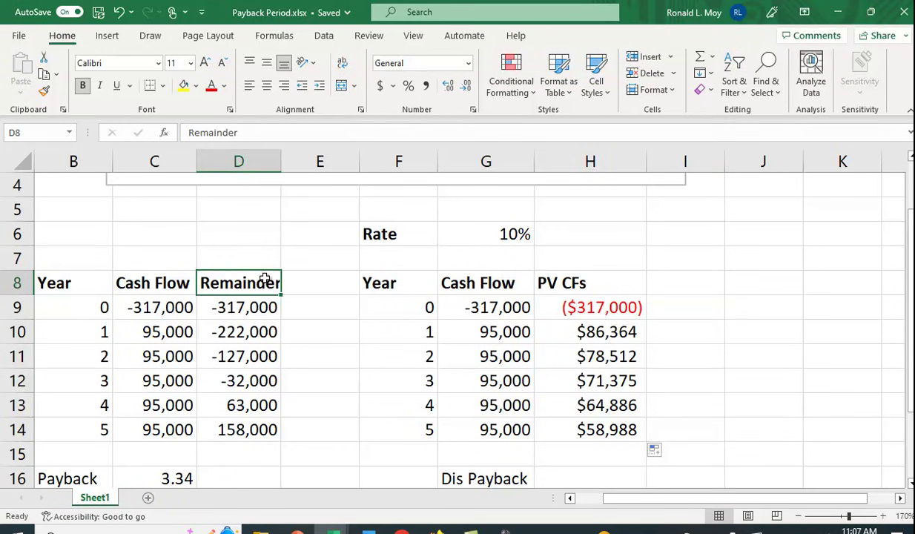
pyautogui.rightClick(266, 285)
pyautogui.click(300, 58)
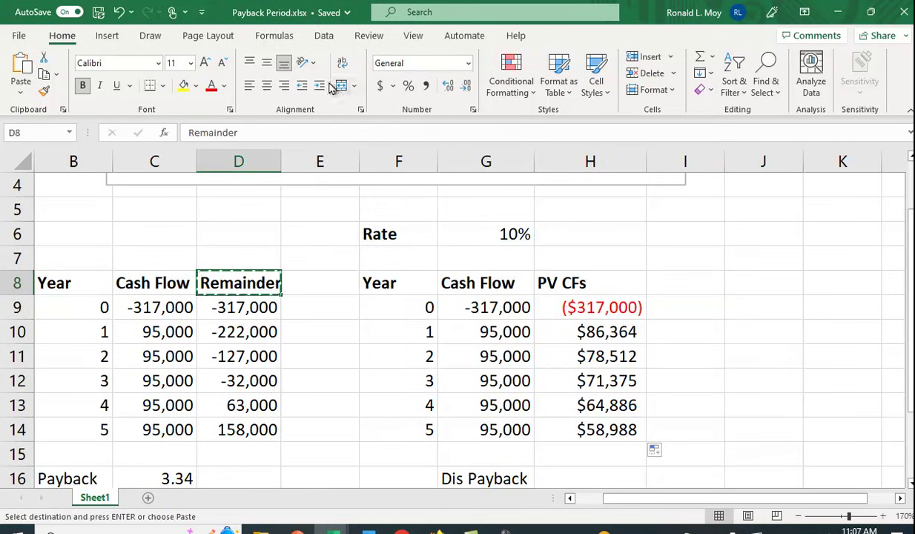
pyautogui.click(679, 284)
pyautogui.rightClick(681, 289)
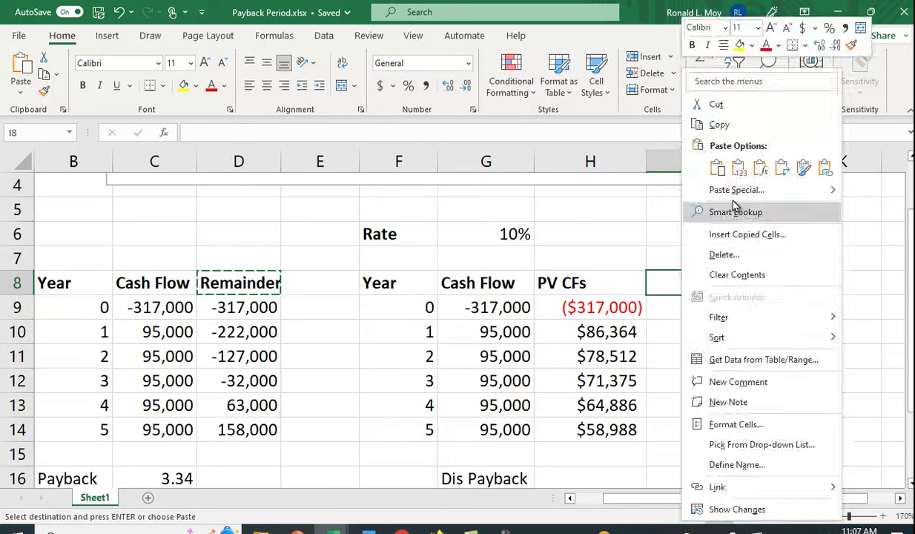
pyautogui.click(716, 168)
pyautogui.click(676, 307)
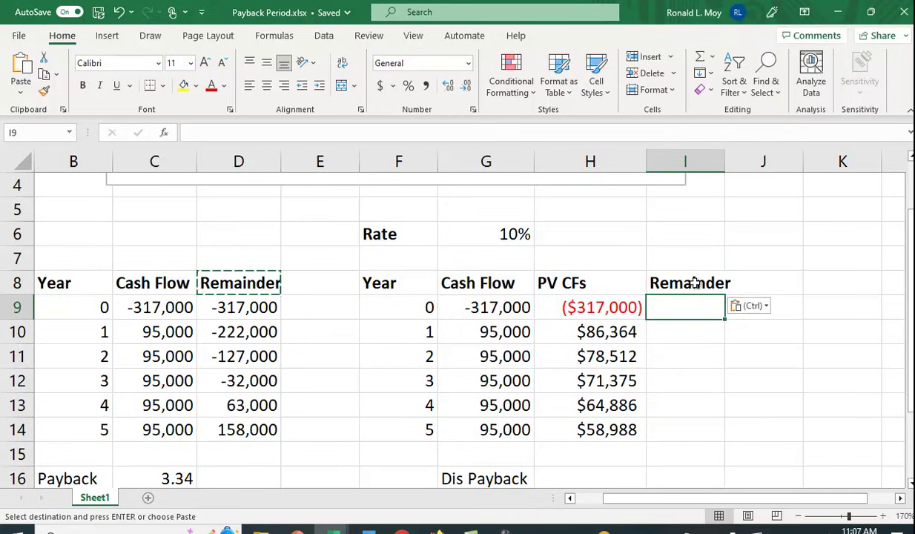
pyautogui.doubleClick(725, 161)
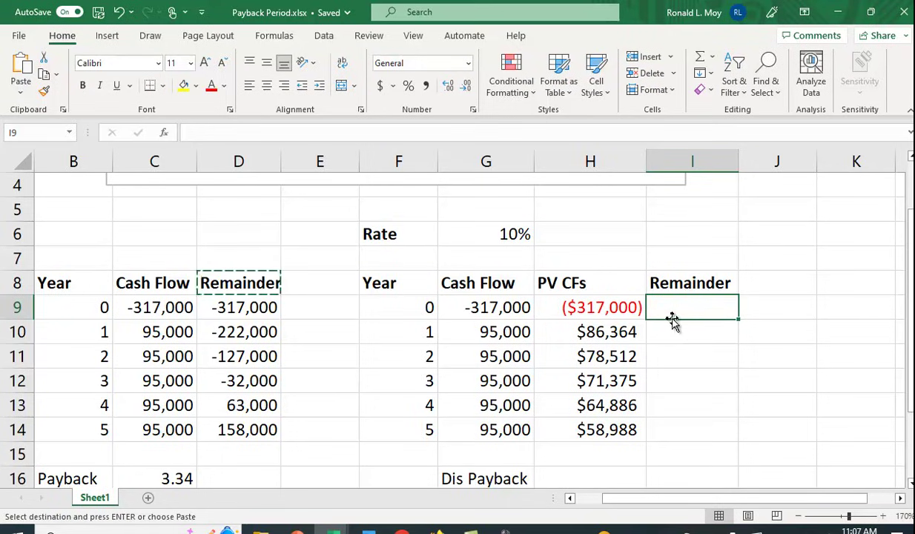
# Enter =H9 in I9 and =H10+I9 in I10, giving ($317,000) and ($230,636)
pyautogui.write('=')
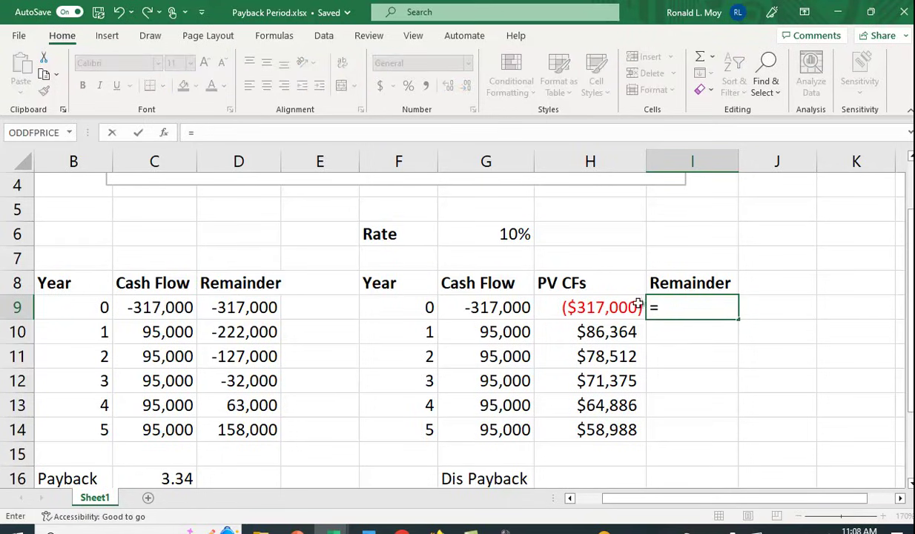
pyautogui.click(586, 304)
pyautogui.press('Return')
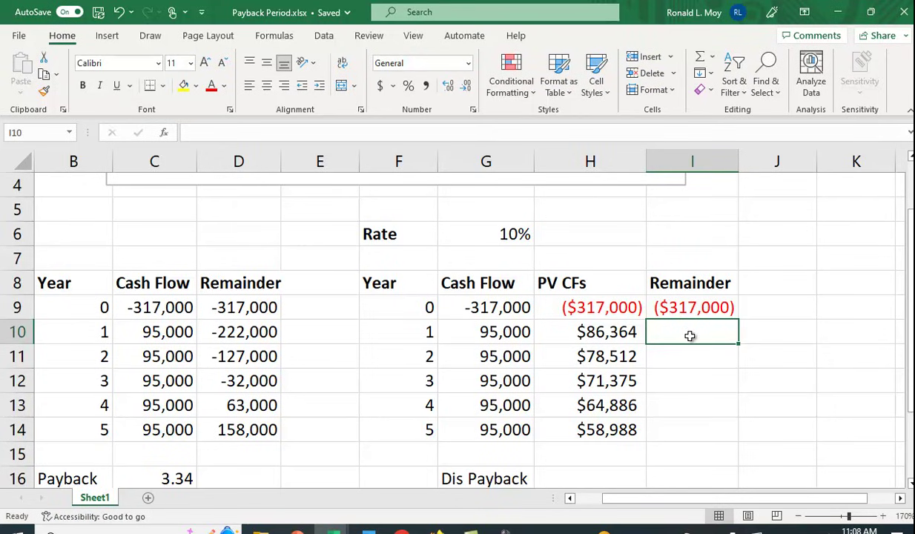
pyautogui.write('=')
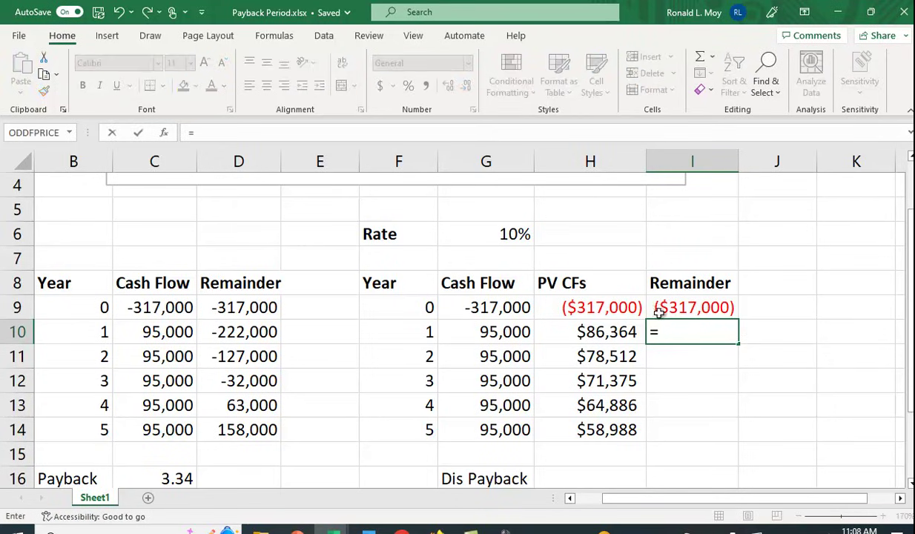
pyautogui.click(606, 330)
pyautogui.write('+')
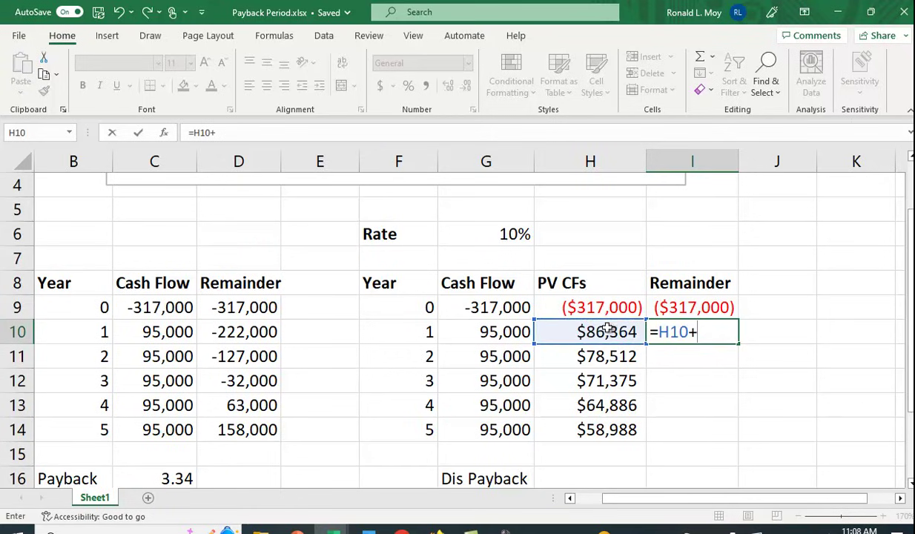
pyautogui.click(701, 309)
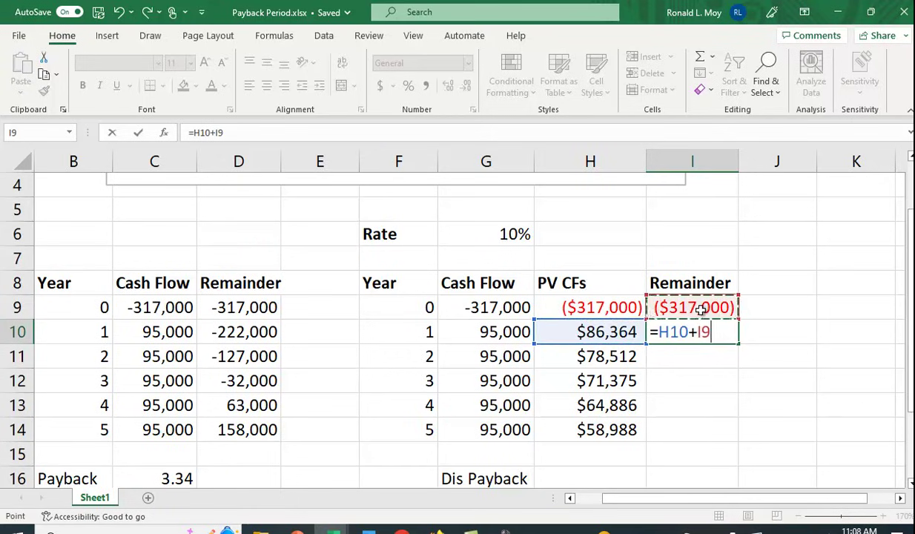
pyautogui.press('Return')
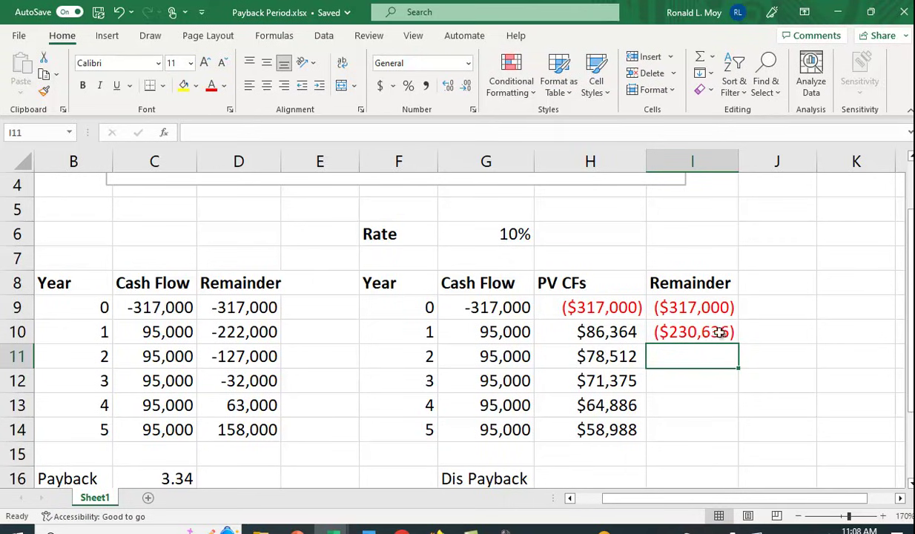
pyautogui.click(693, 330)
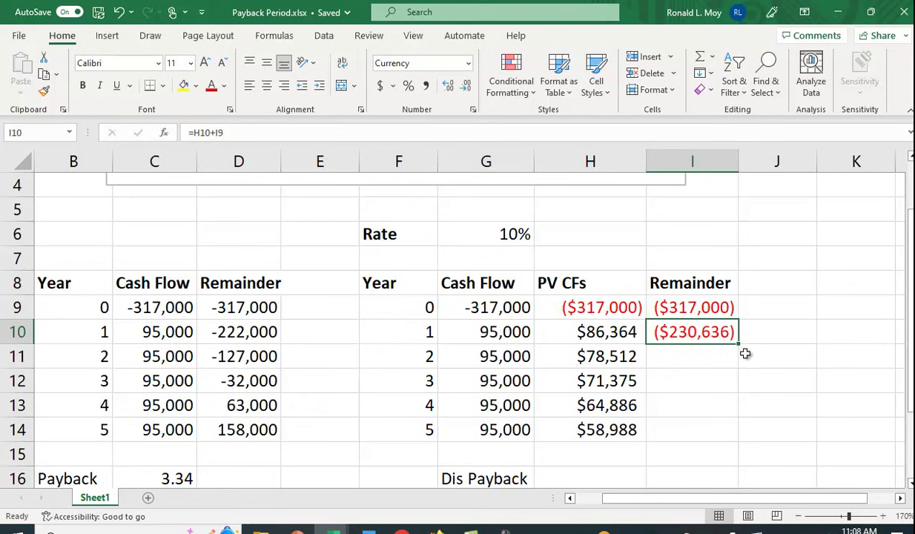
# Fill the I10 remainder formula down to I14, reaching $43,125 in year 5
pyautogui.moveTo(739, 343); pyautogui.dragTo(740, 438)
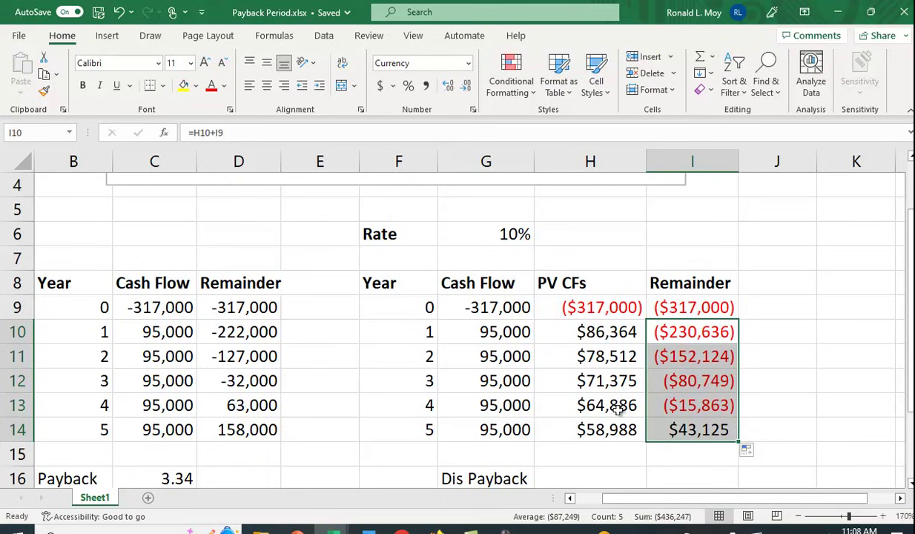
# Enter =4+-I13/H14 in H16 and apply Comma Style to show 4.27 years
pyautogui.scroll(-1, 649, 447)
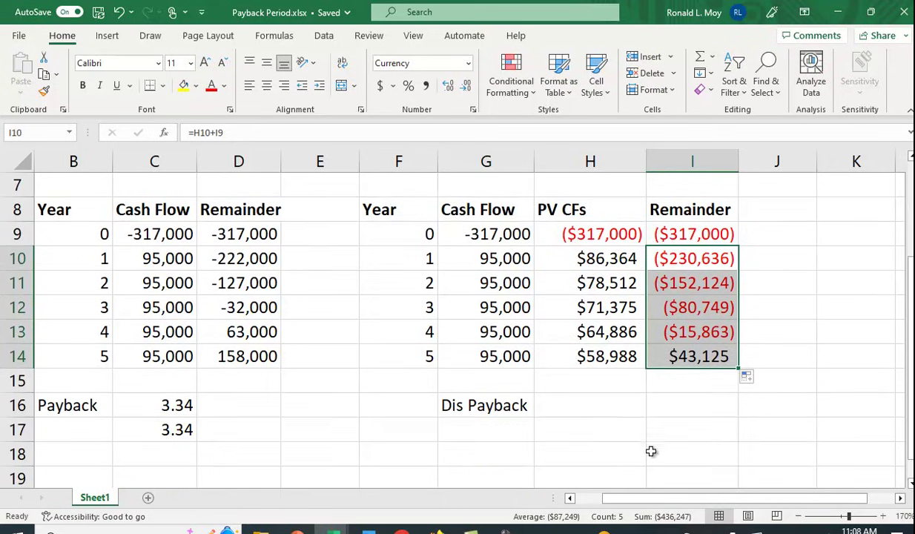
pyautogui.click(583, 407)
pyautogui.write('=')
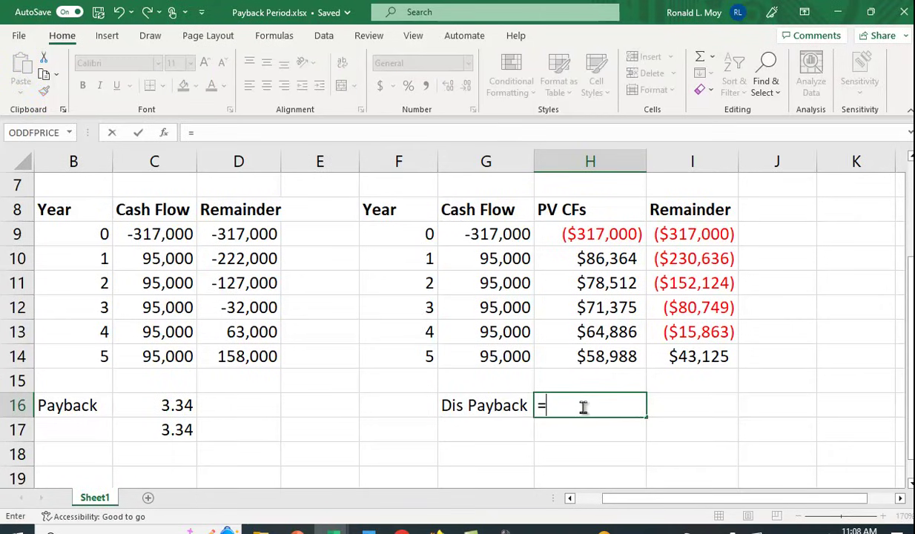
pyautogui.write('4+')
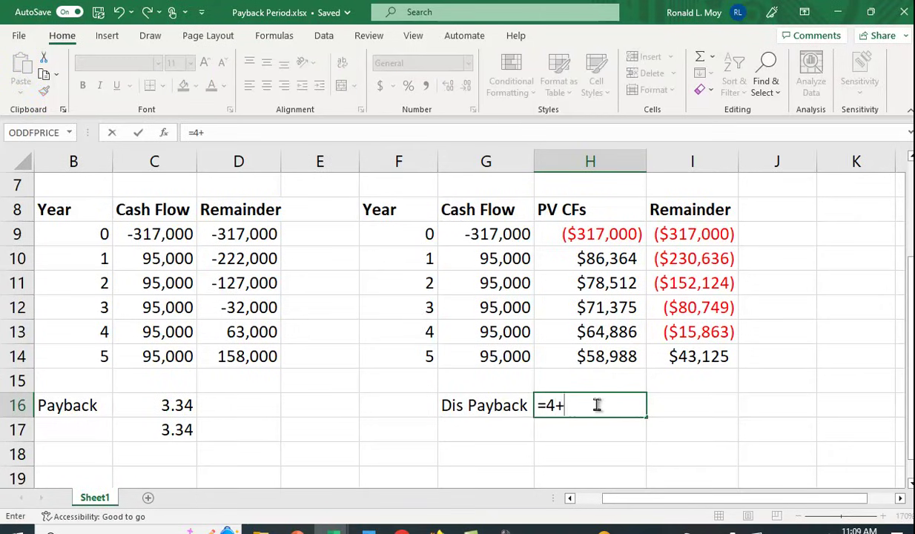
pyautogui.write('-')
pyautogui.scroll(2, 688, 403)
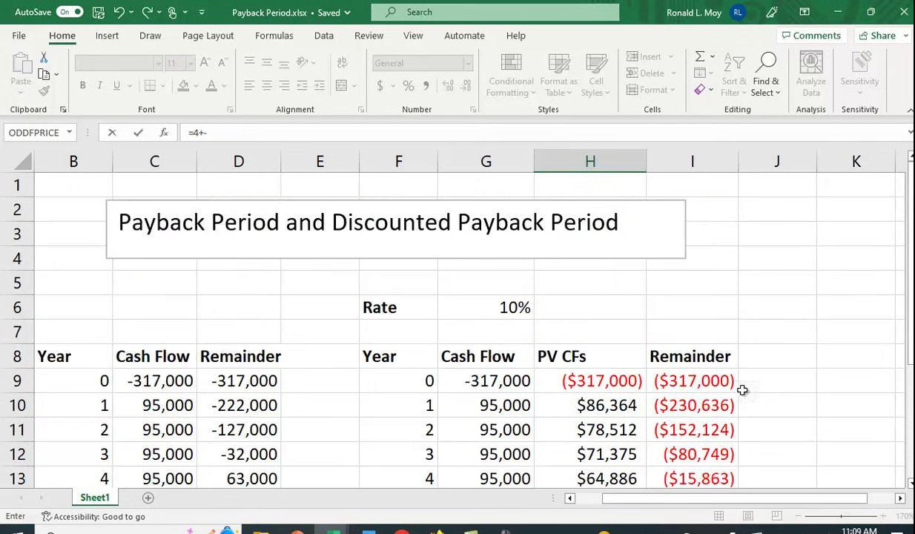
pyautogui.scroll(-1, 712, 400)
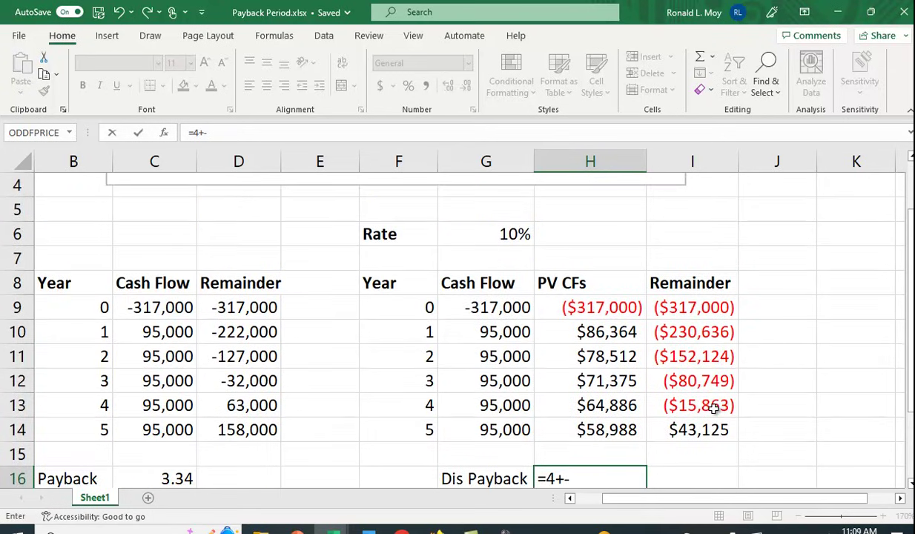
pyautogui.click(713, 405)
pyautogui.write('/')
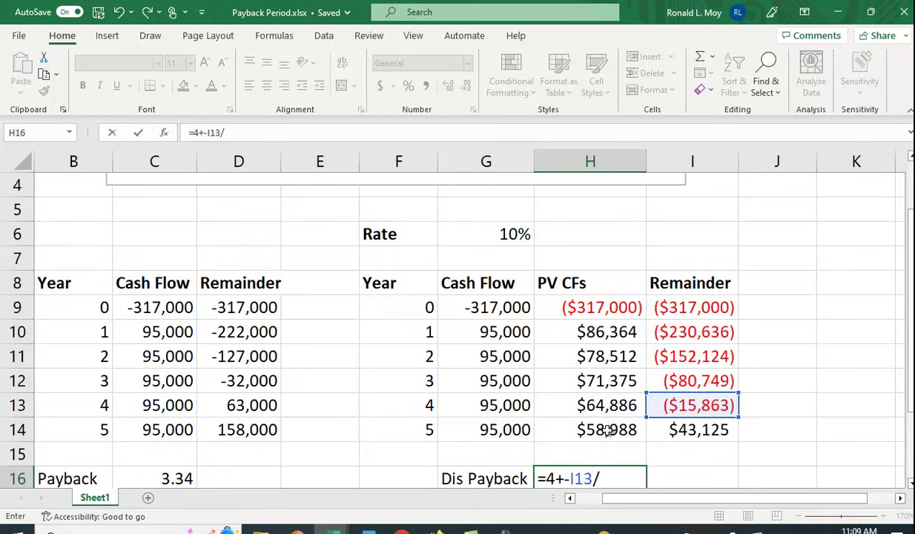
pyautogui.click(607, 430)
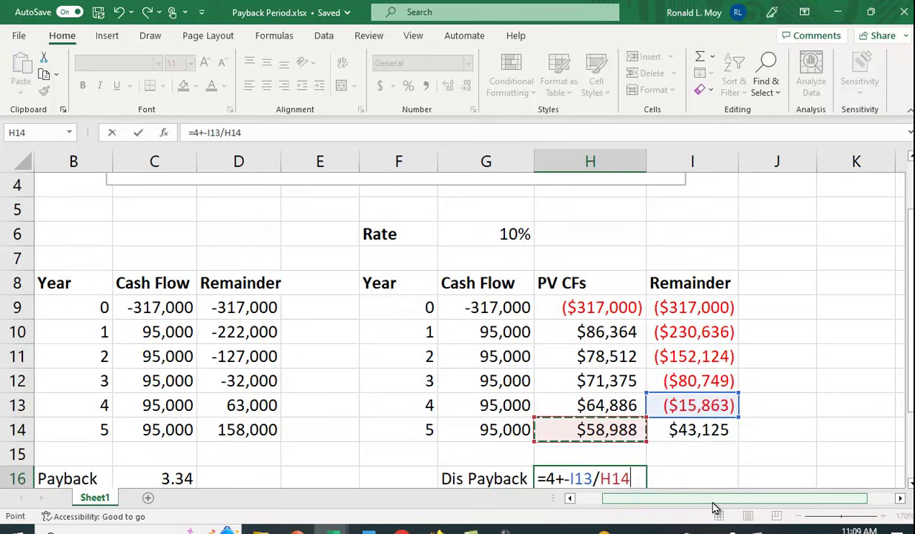
pyautogui.press('Return')
pyautogui.click(609, 428)
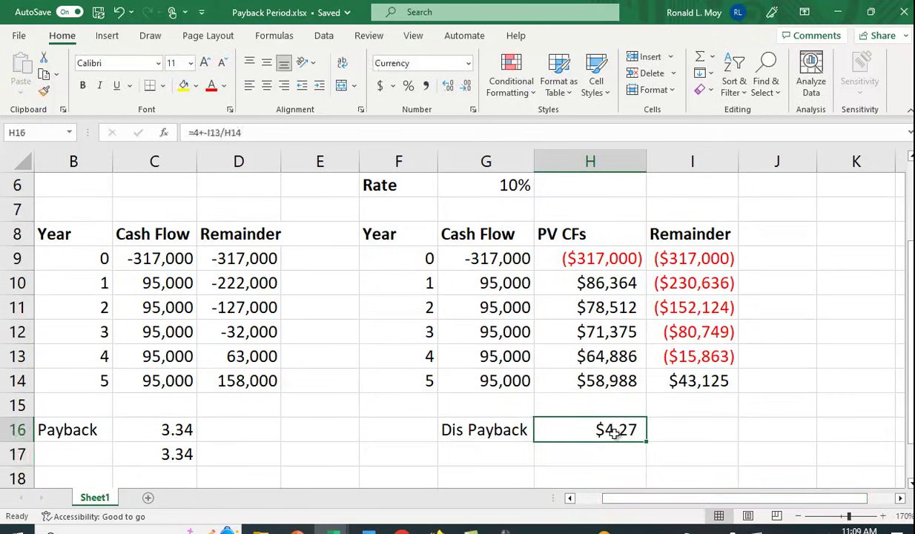
pyautogui.click(425, 87)
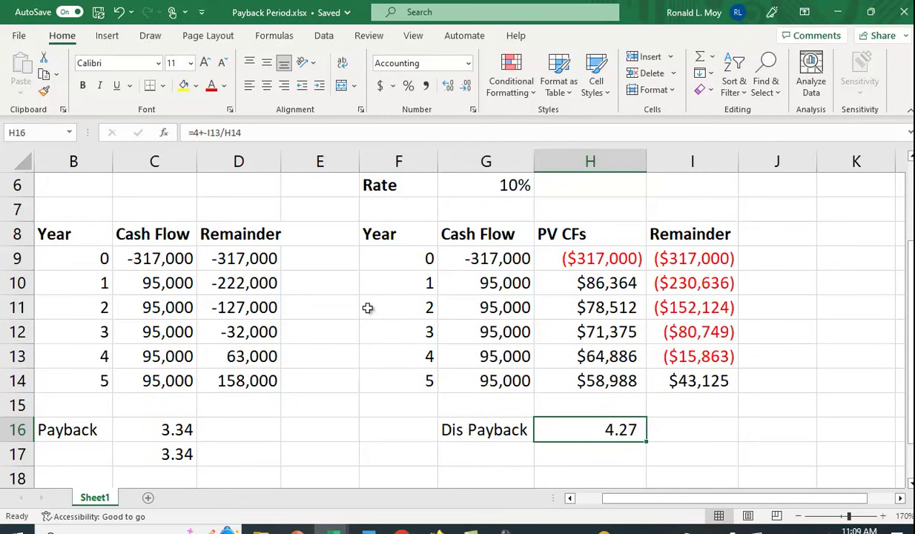
pyautogui.scroll(1, 366, 318)
pyautogui.scroll(-2, 364, 322)
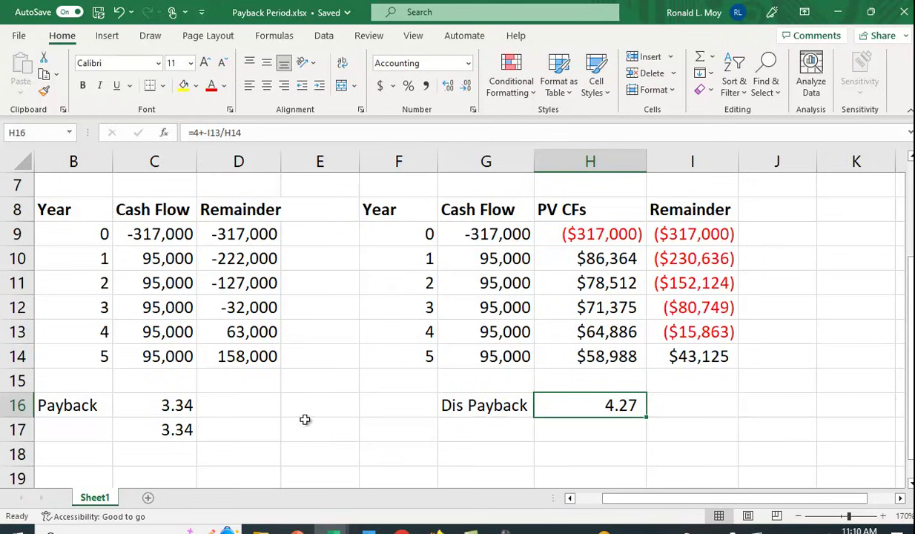
pyautogui.click(165, 405)
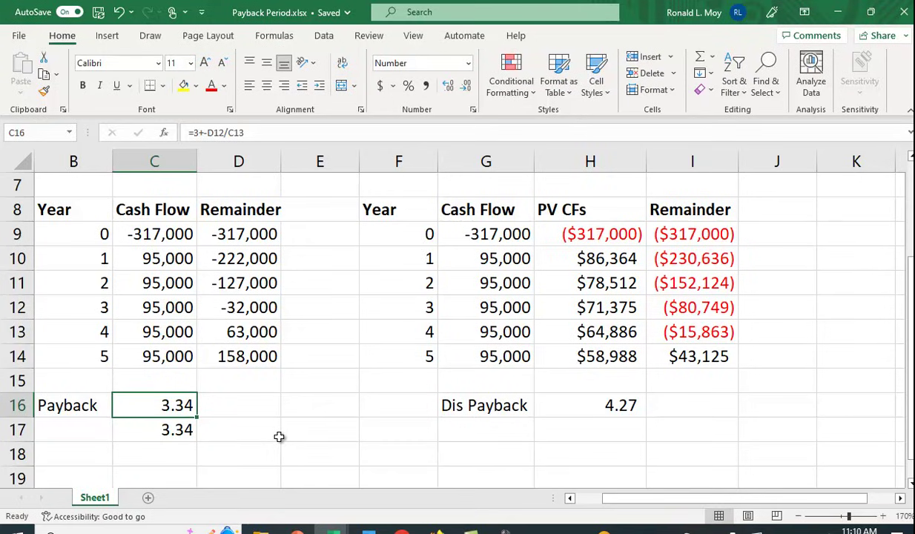